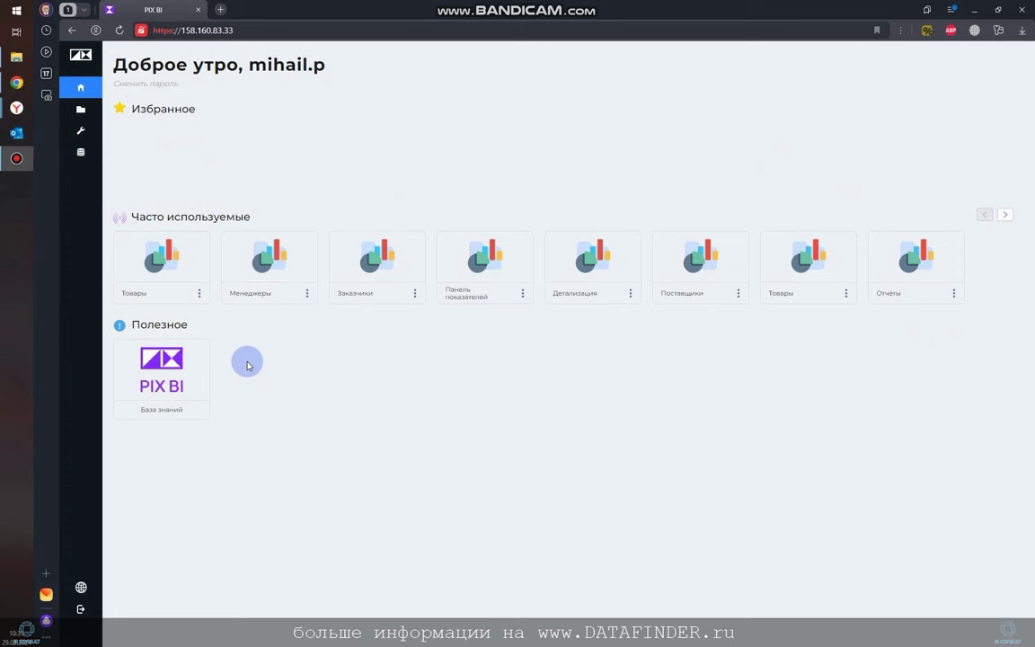
# Step: Go through the Directories view to the Administration Users list of 9 platform users
pyautogui.click(81, 108)
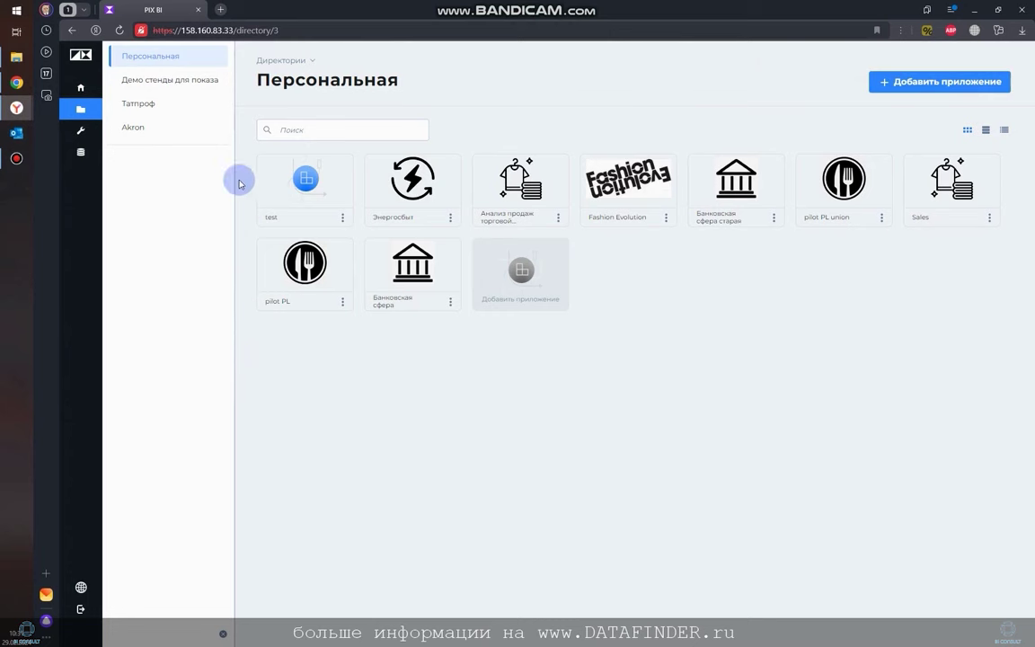
pyautogui.click(82, 132)
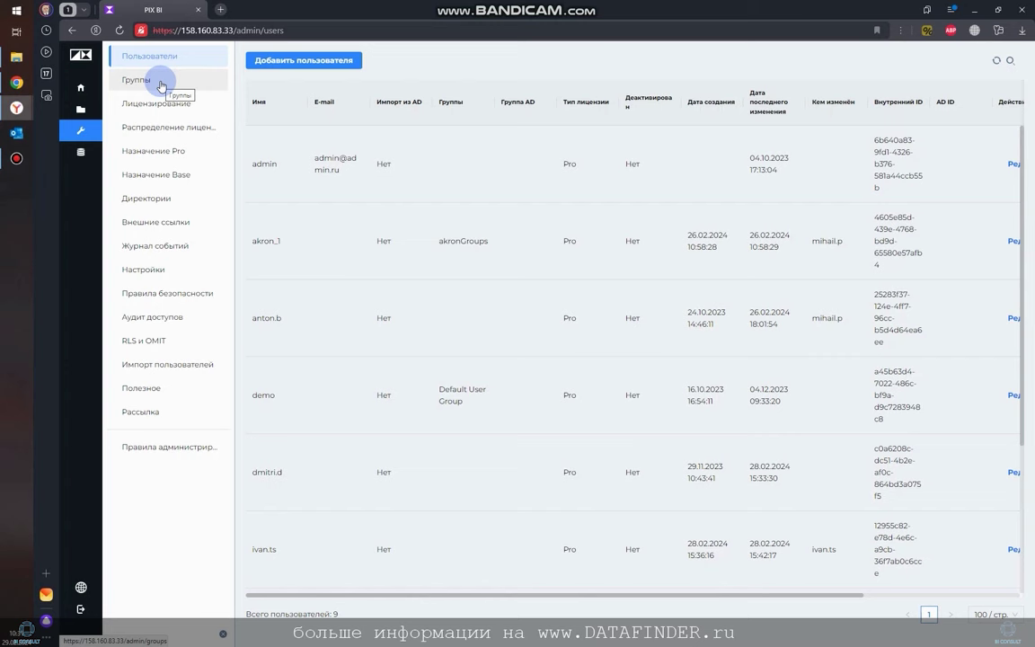
# Step: Review the administrator access rules, then open the Наборы данных list of 119 datasets
pyautogui.click(168, 441)
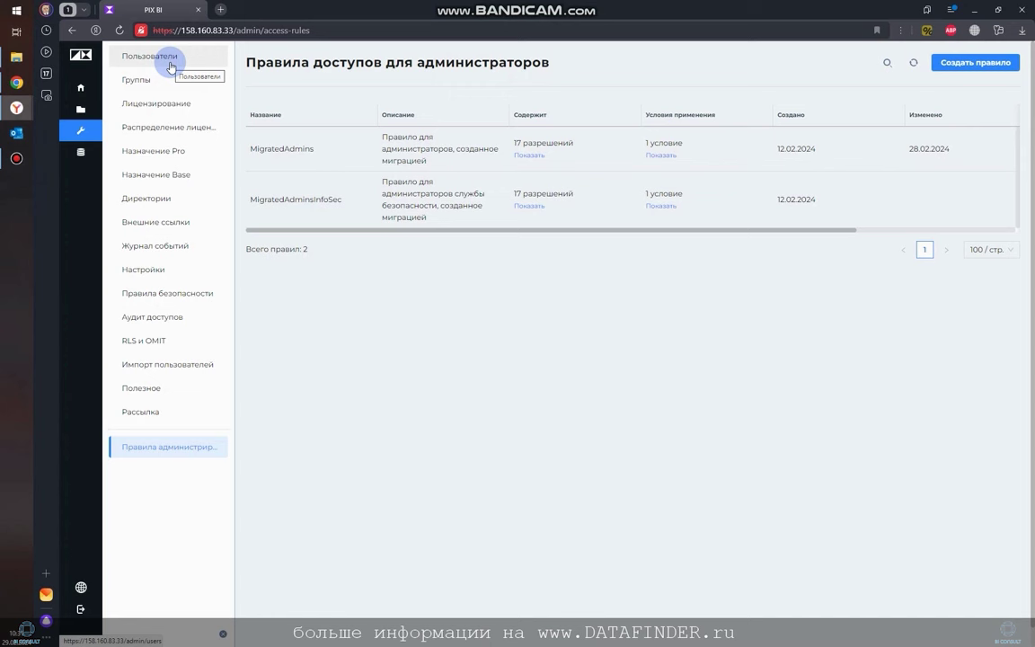
pyautogui.click(90, 154)
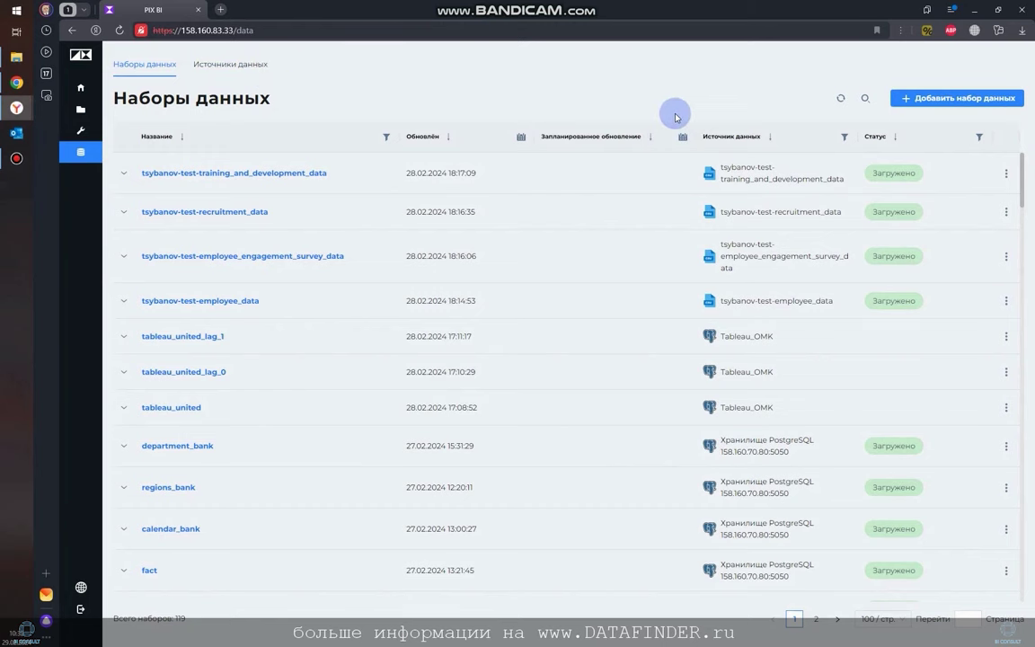
pyautogui.click(917, 99)
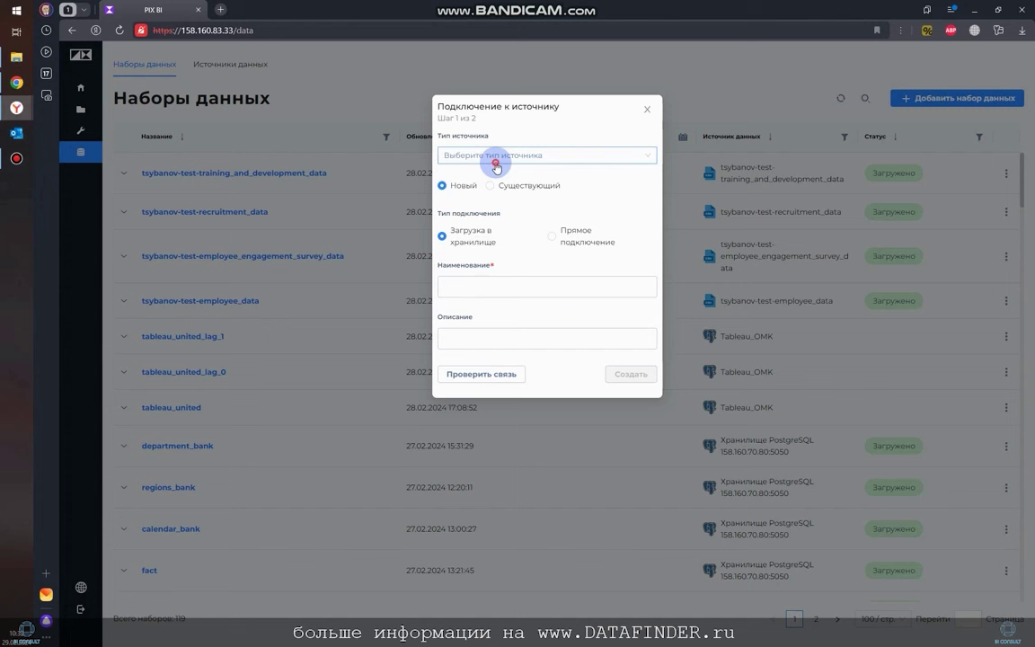
pyautogui.click(448, 155)
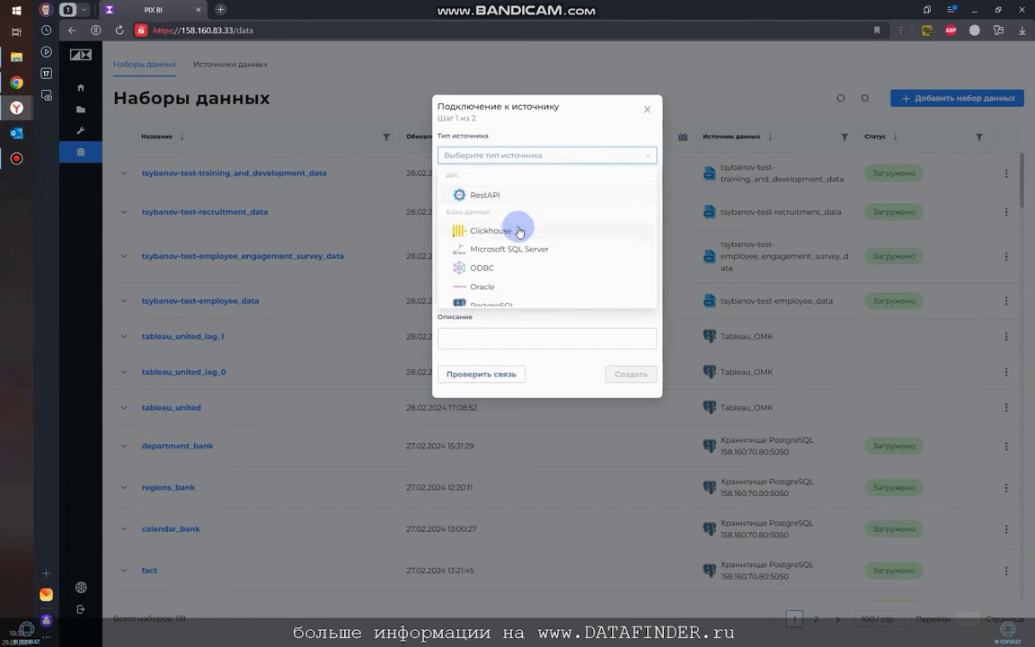
pyautogui.scroll(-1, 577, 247)
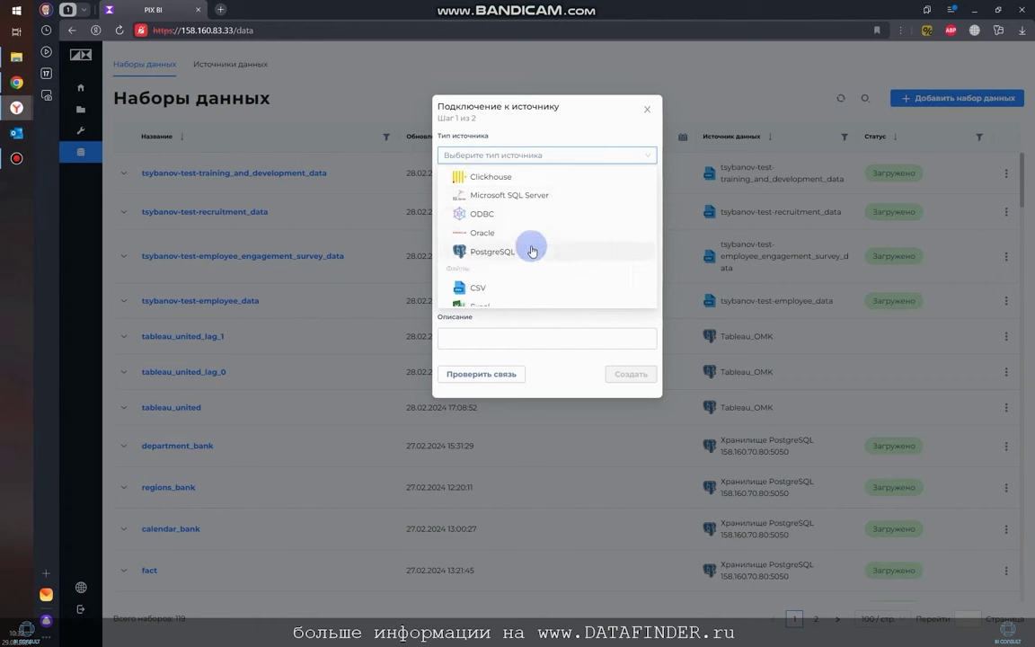
pyautogui.scroll(-1, 533, 250)
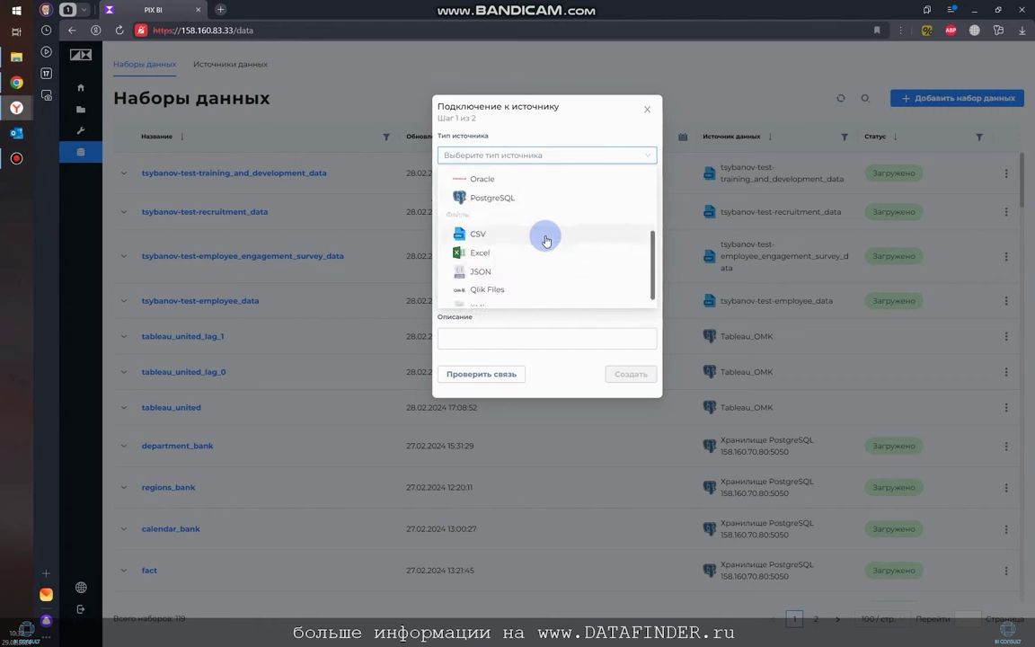
pyautogui.scroll(-1, 545, 239)
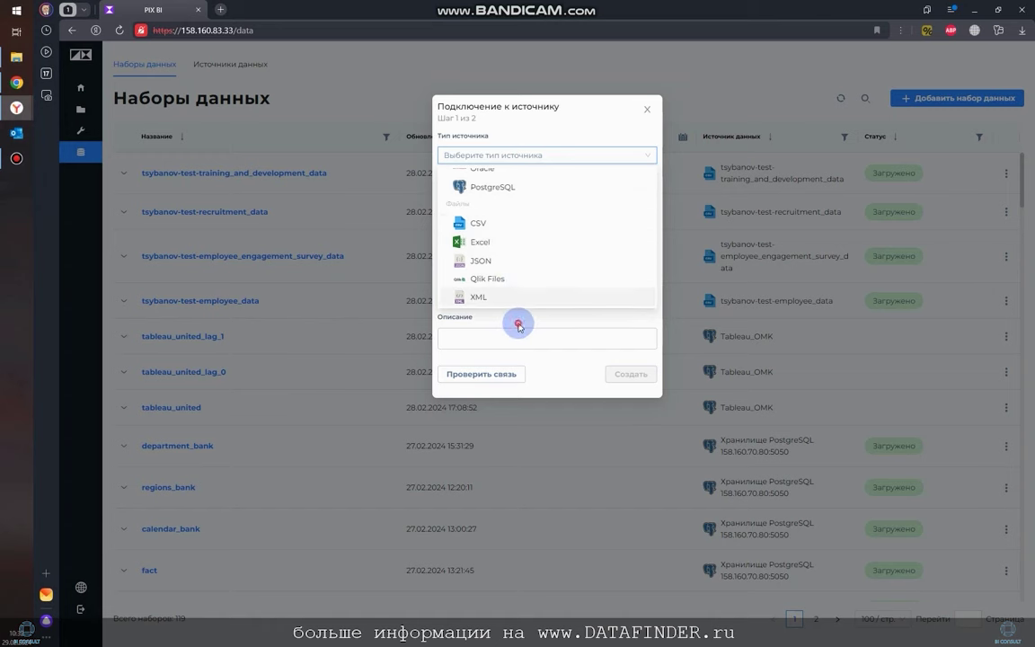
pyautogui.click(518, 325)
pyautogui.click(647, 110)
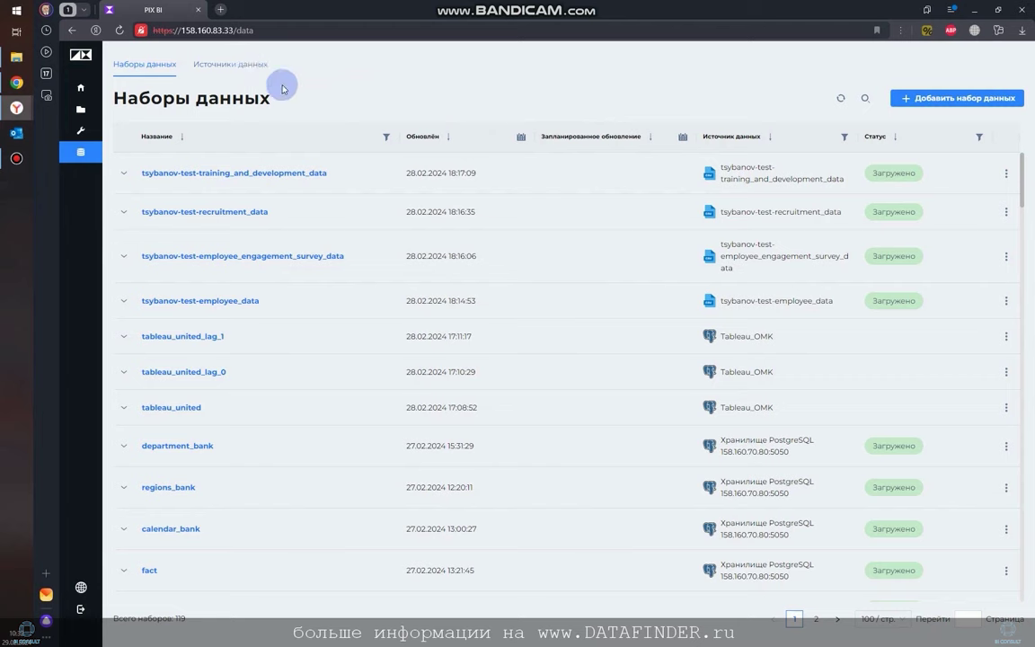
pyautogui.click(754, 135)
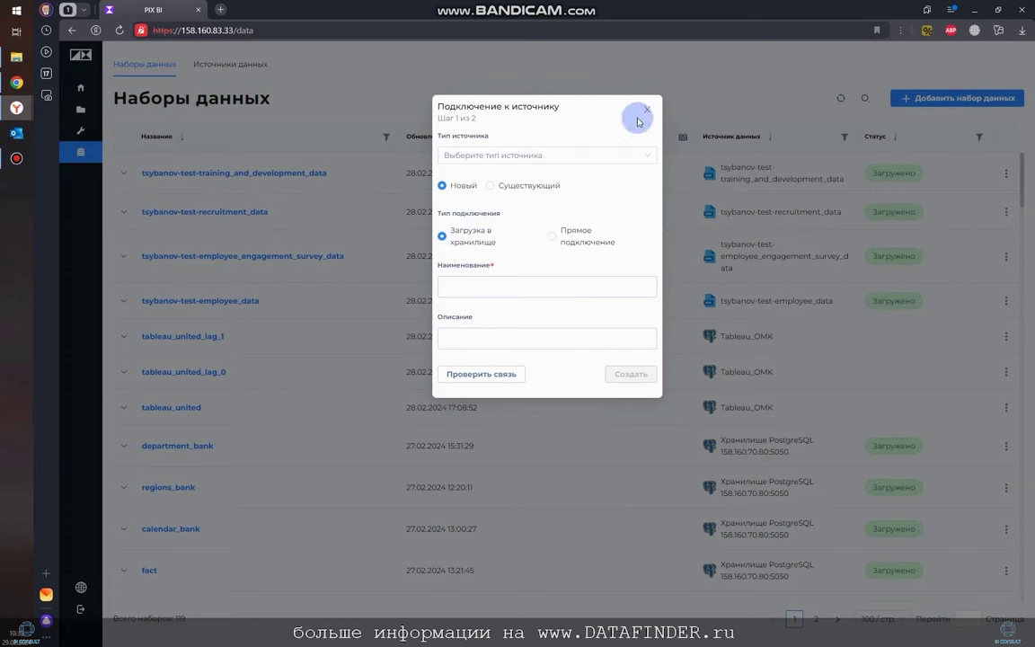
pyautogui.click(647, 109)
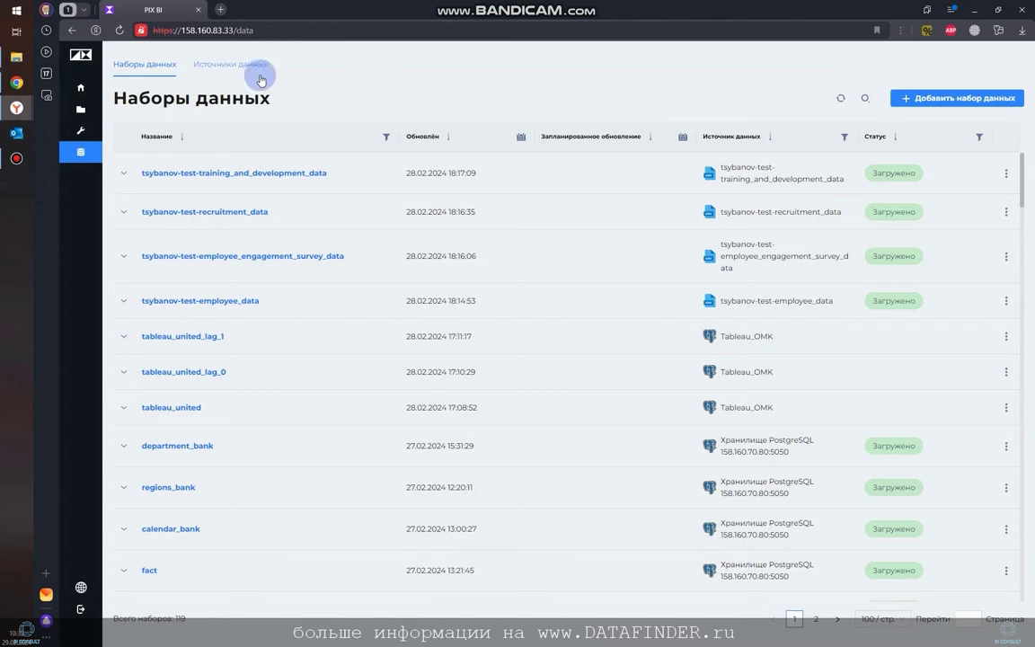
# Step: Open the Демо стенды для показа Банковская сфера app's data model and center its tables
pyautogui.click(82, 109)
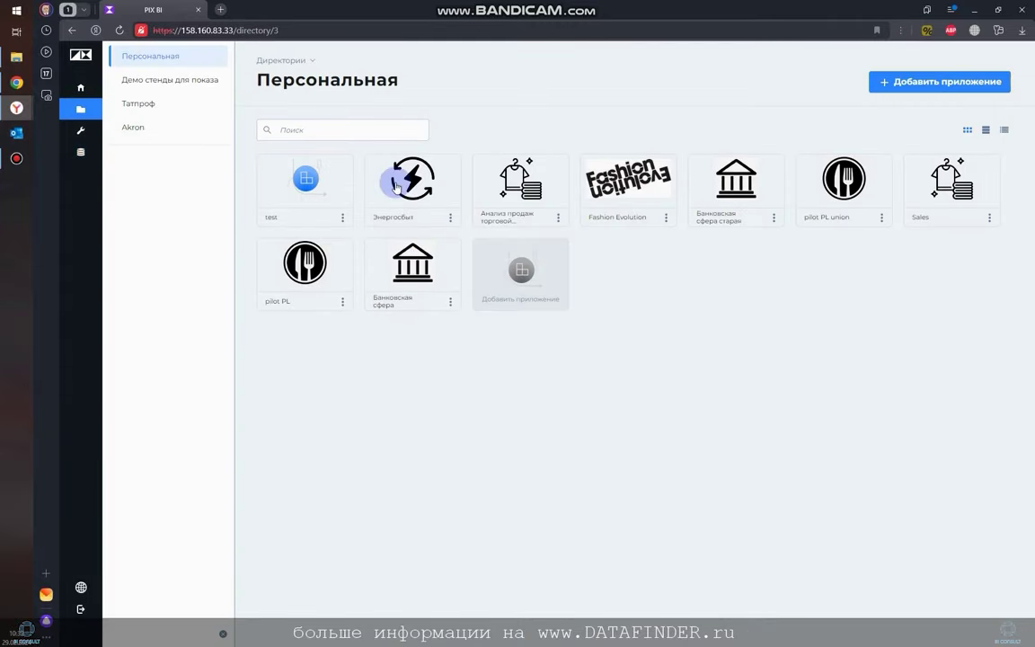
pyautogui.click(157, 83)
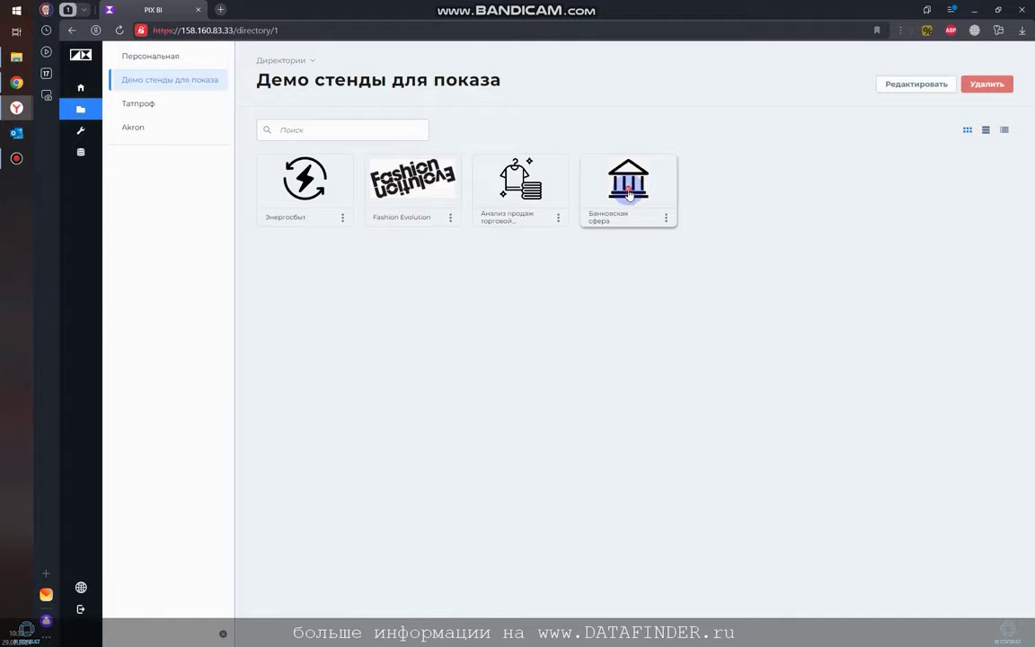
pyautogui.click(629, 195)
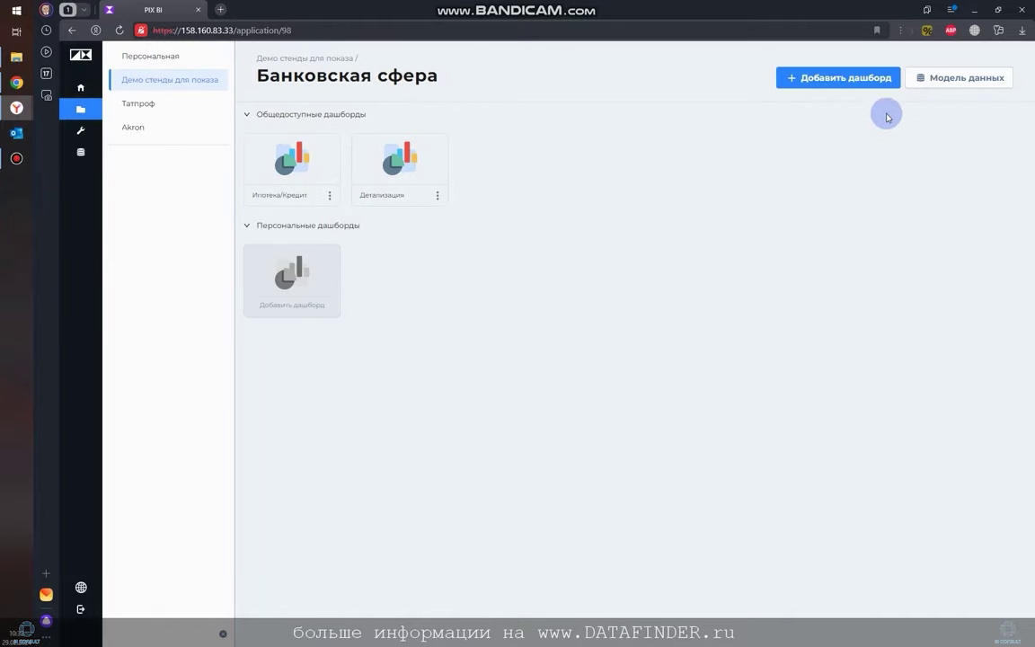
pyautogui.click(943, 77)
pyautogui.moveTo(665, 261); pyautogui.dragTo(832, 369)
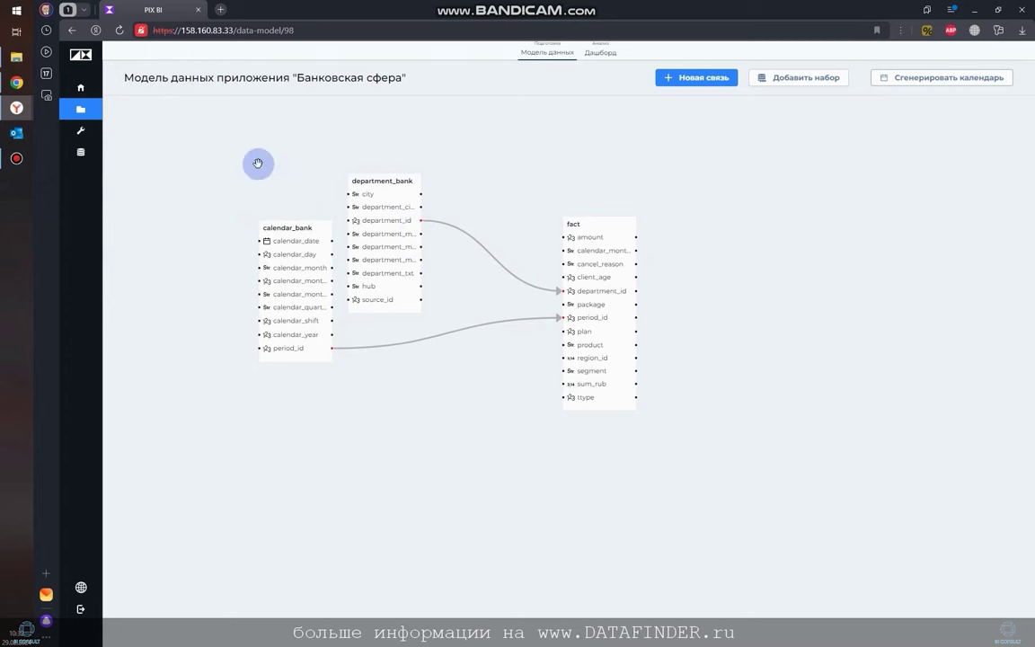
# Step: Open the data model of the personal Банковская сфера application
pyautogui.click(93, 108)
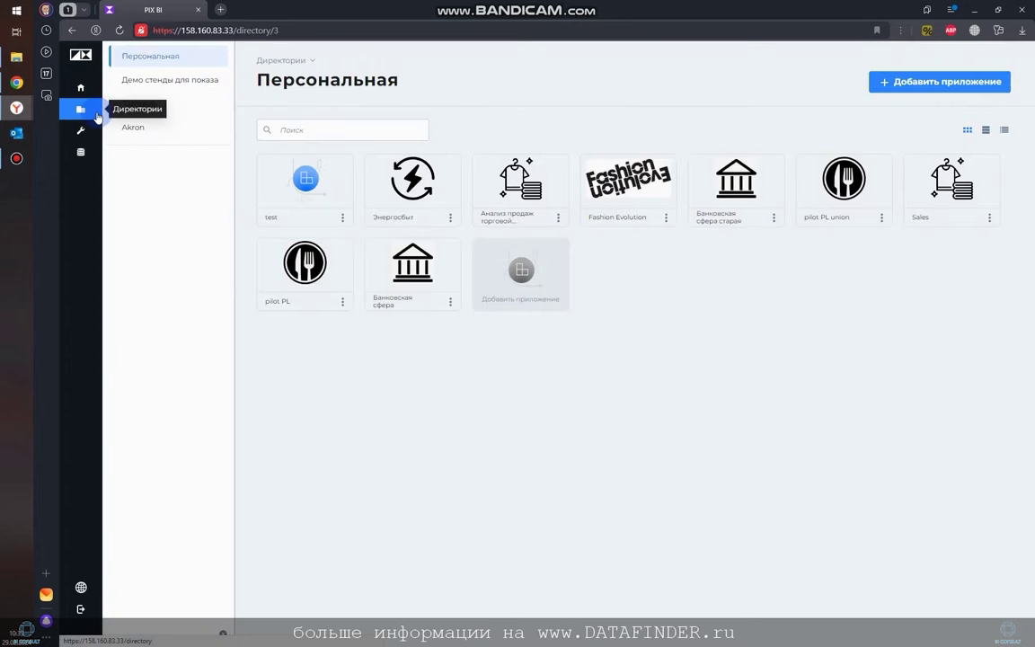
pyautogui.click(400, 274)
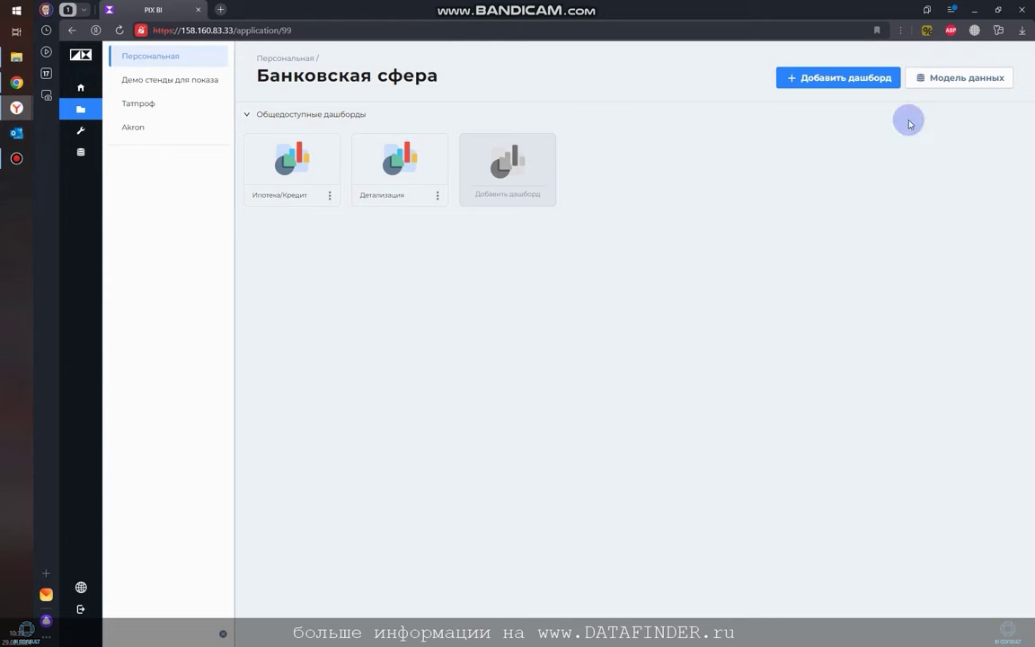
pyautogui.click(935, 81)
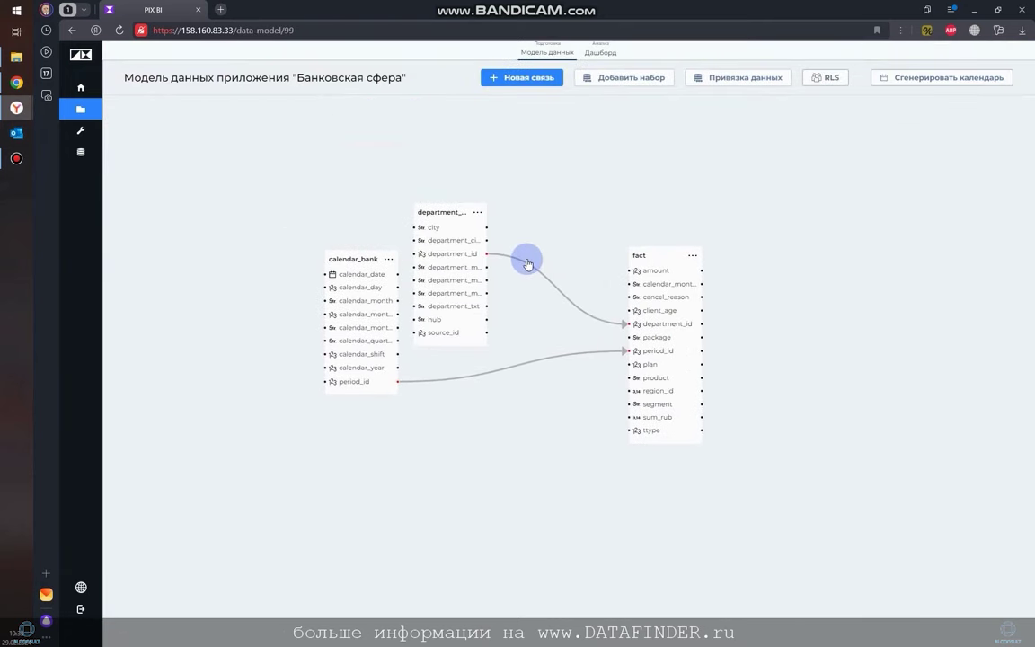
# Step: Try creating a new link between the department table and fact, then cancel it
pyautogui.click(514, 83)
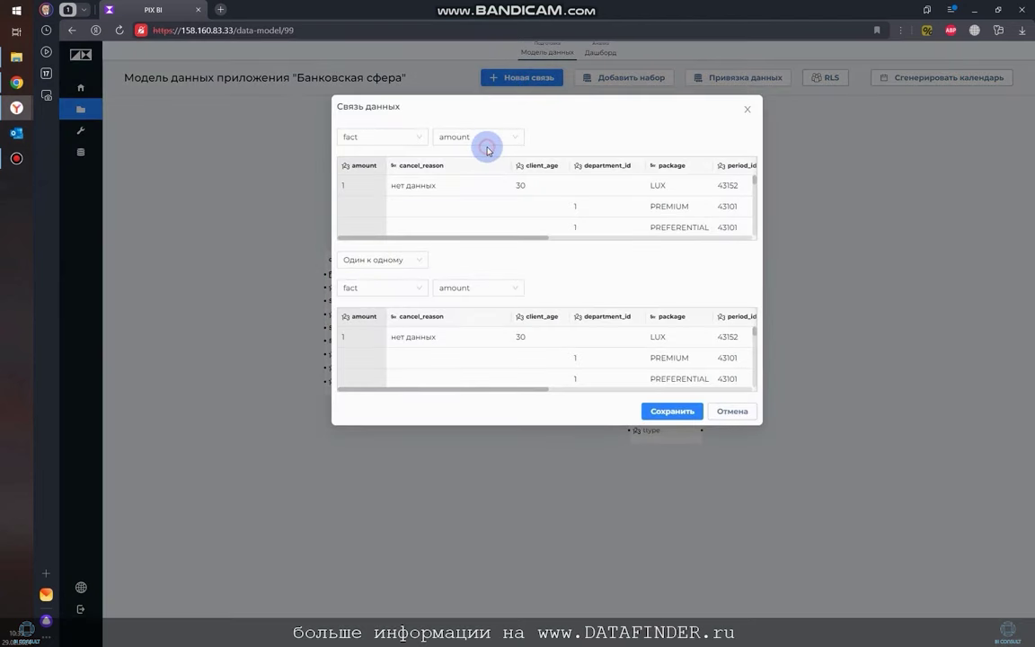
pyautogui.click(383, 262)
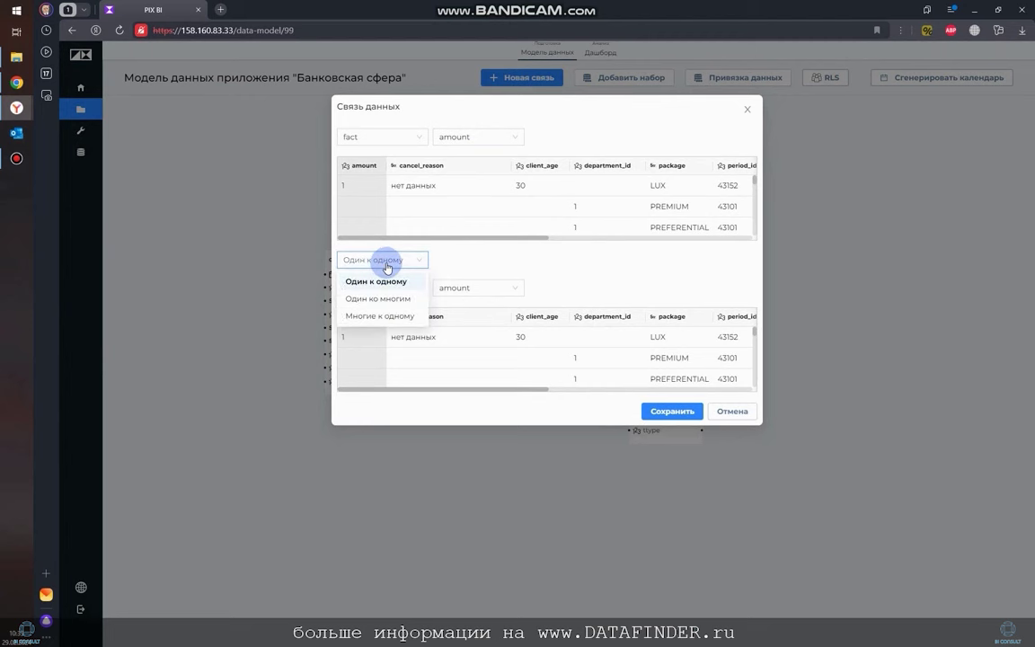
pyautogui.click(733, 411)
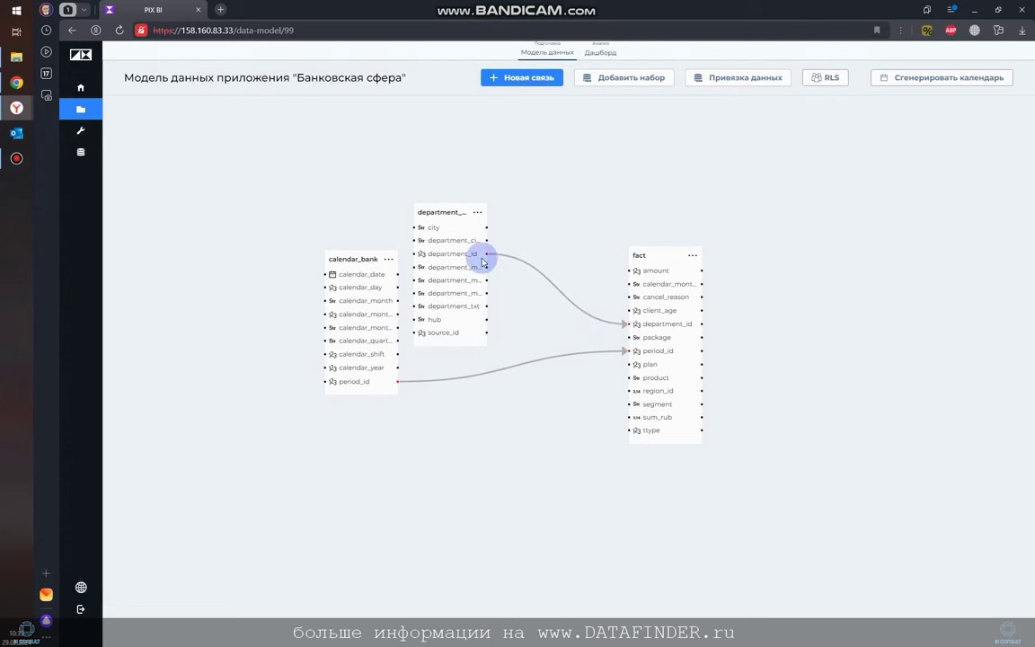
pyautogui.moveTo(486, 238); pyautogui.dragTo(630, 277)
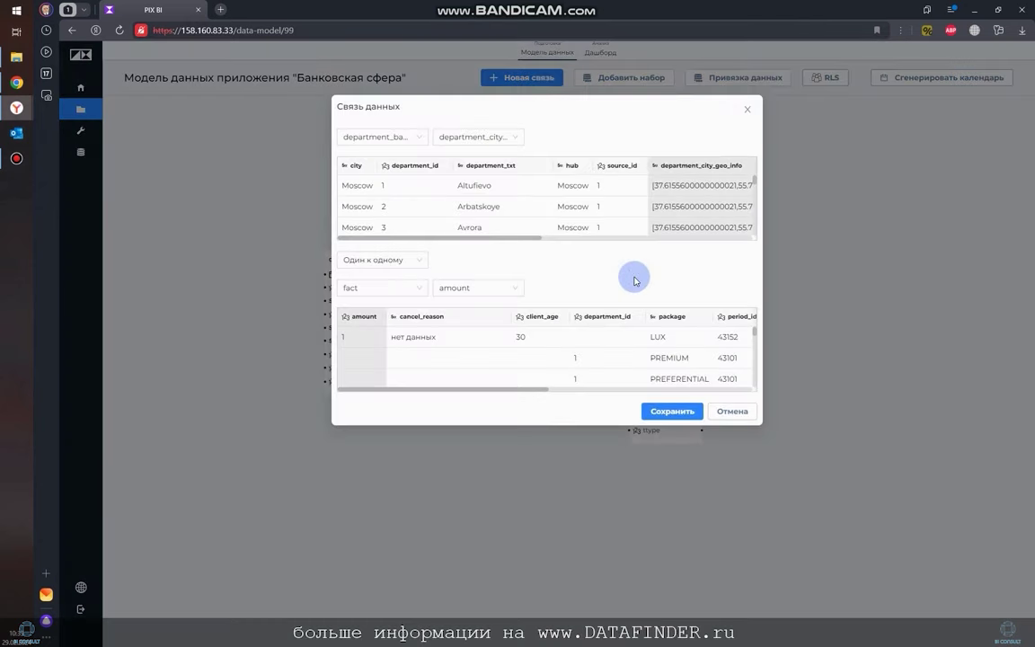
pyautogui.click(505, 135)
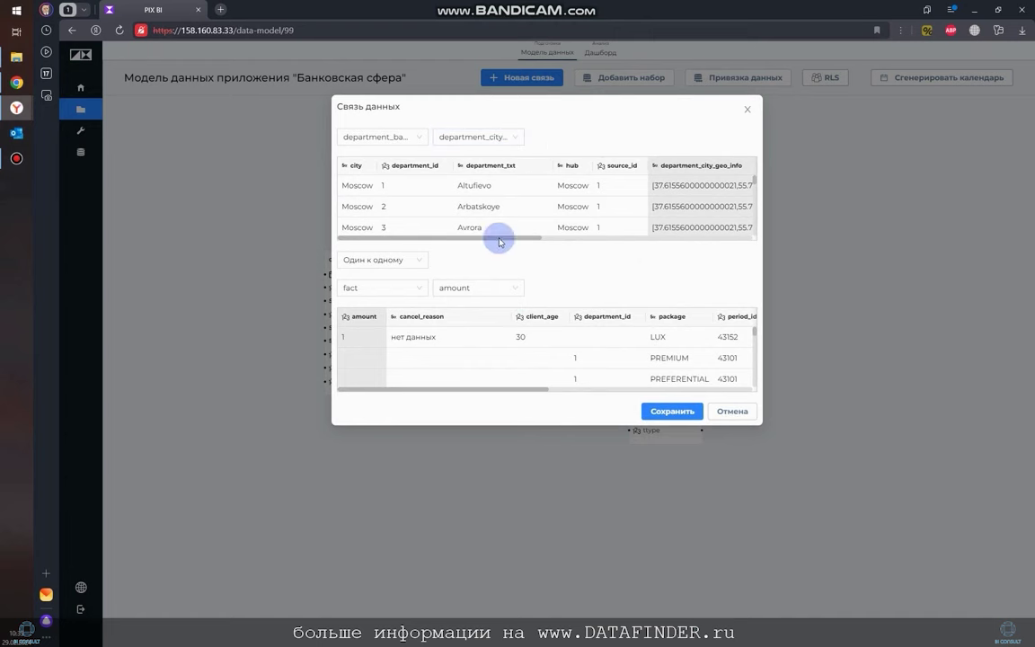
pyautogui.click(742, 409)
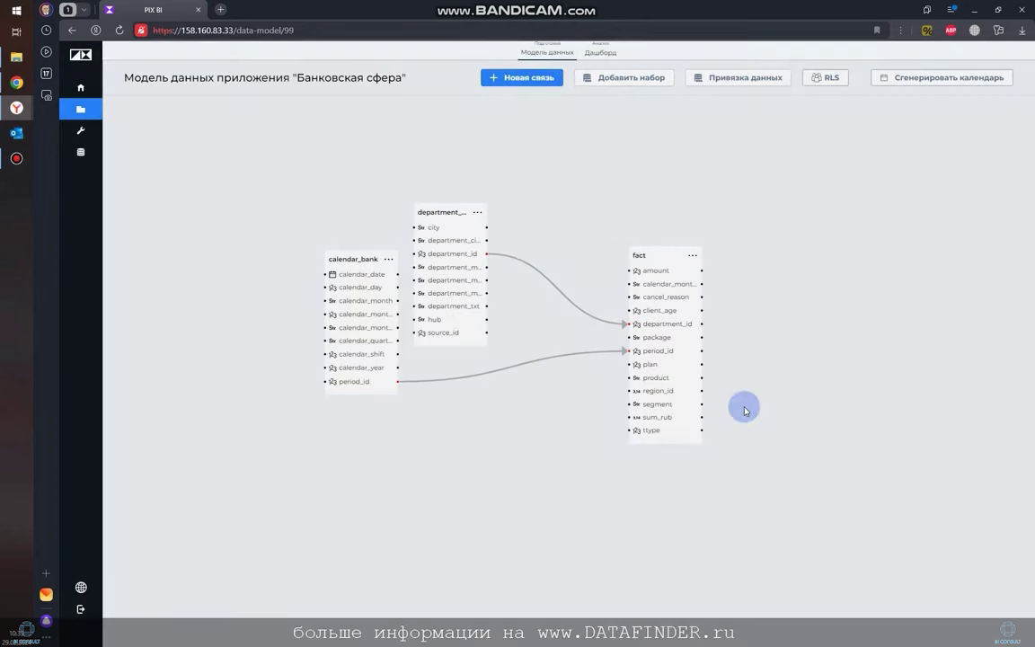
# Step: Inspect the department_id link between department_bank and fact, closing it unchanged
pyautogui.click(553, 288)
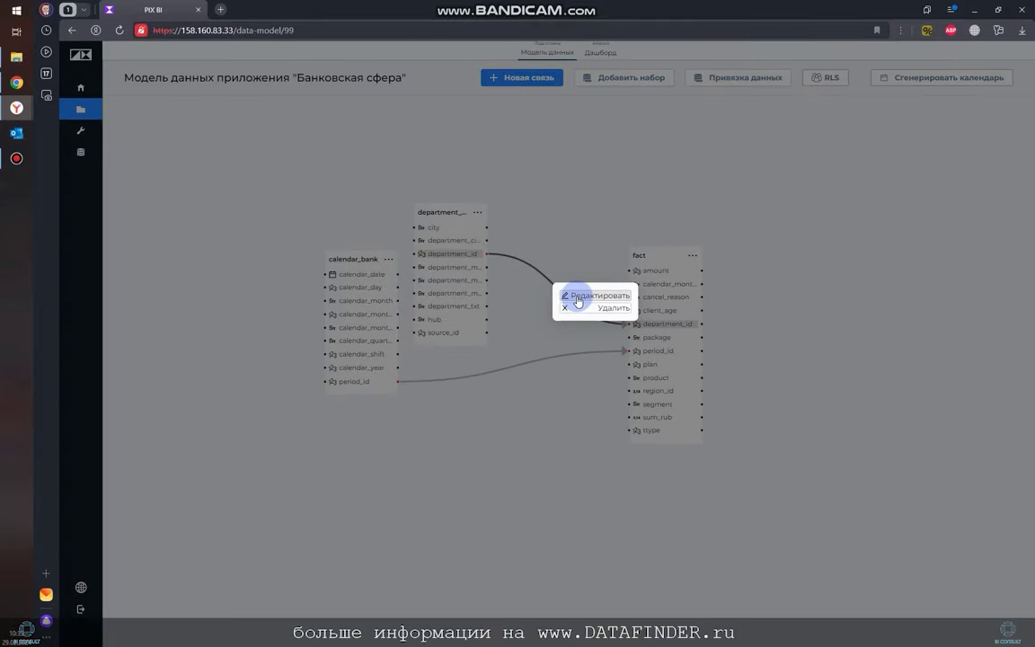
pyautogui.click(578, 302)
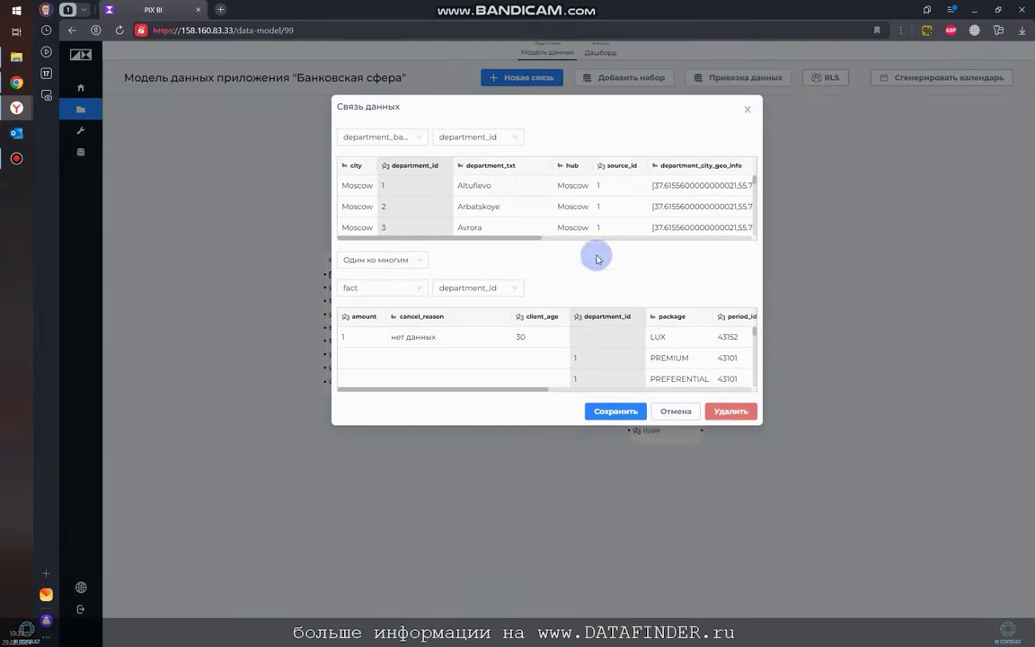
pyautogui.click(670, 410)
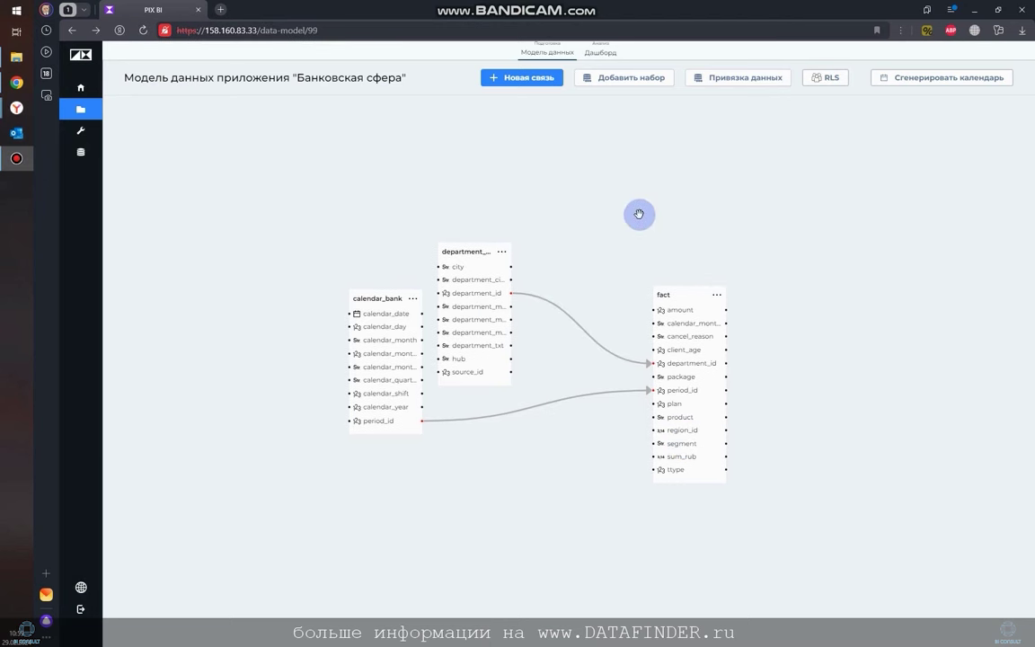
pyautogui.click(413, 298)
pyautogui.click(426, 311)
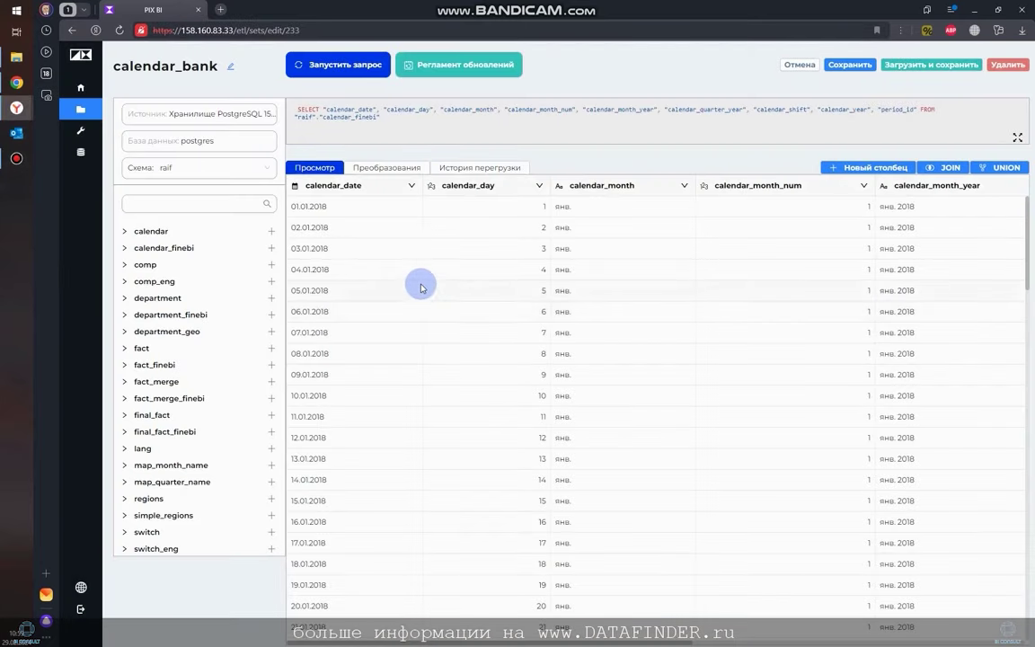
pyautogui.click(430, 186)
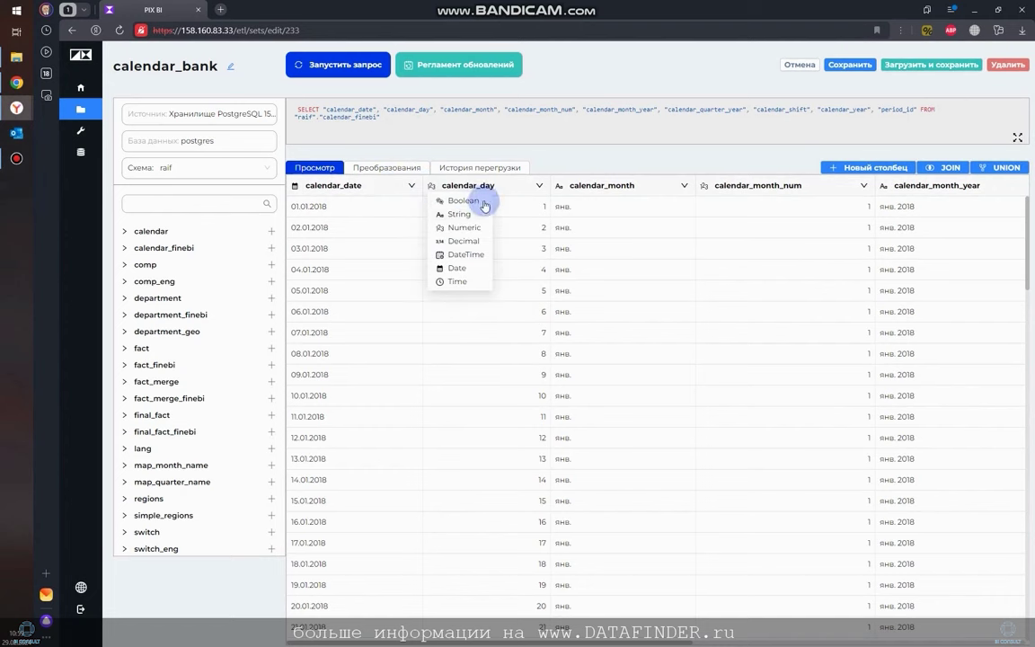
pyautogui.click(493, 189)
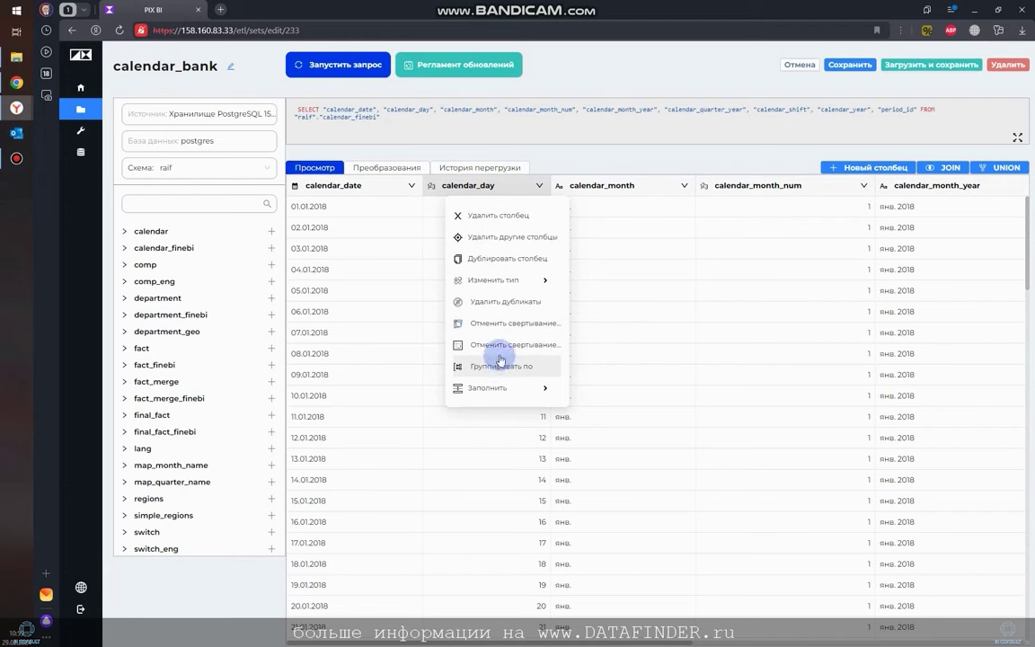
pyautogui.click(396, 169)
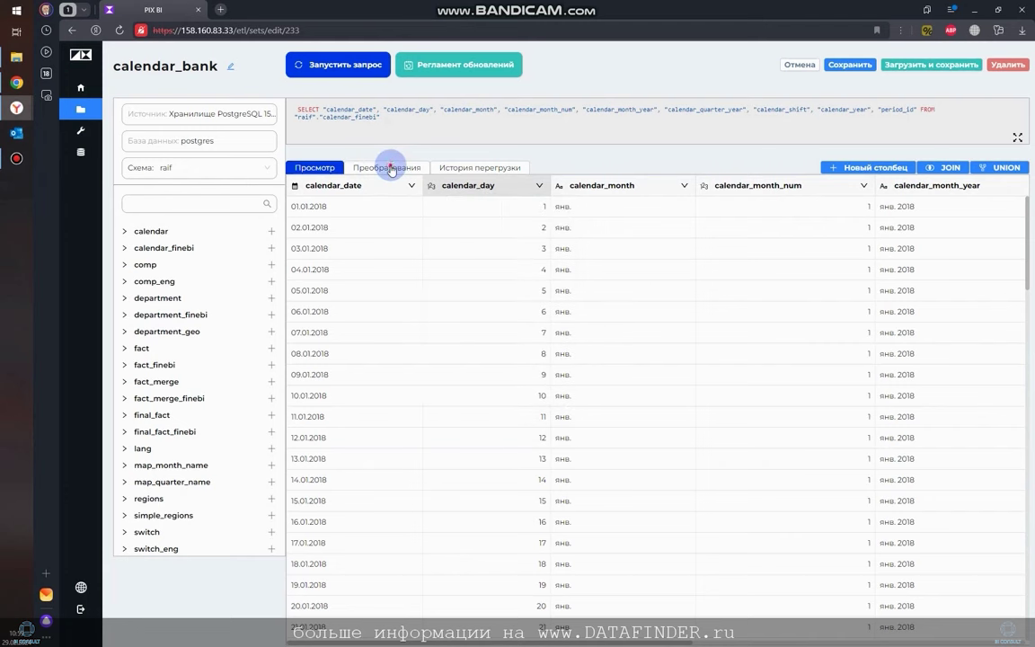
pyautogui.click(393, 170)
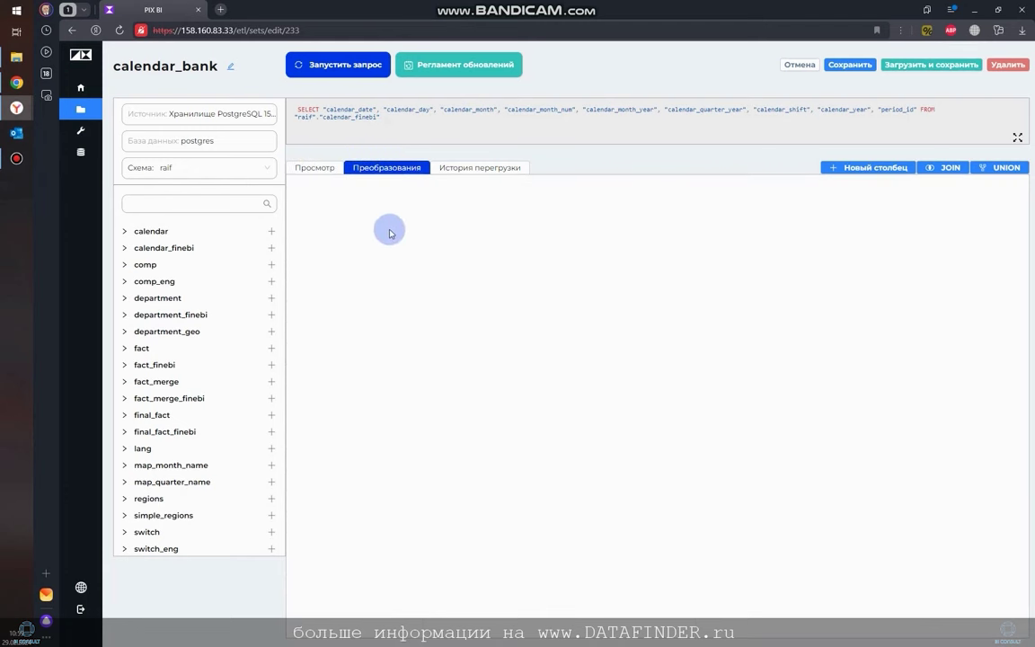
pyautogui.click(326, 169)
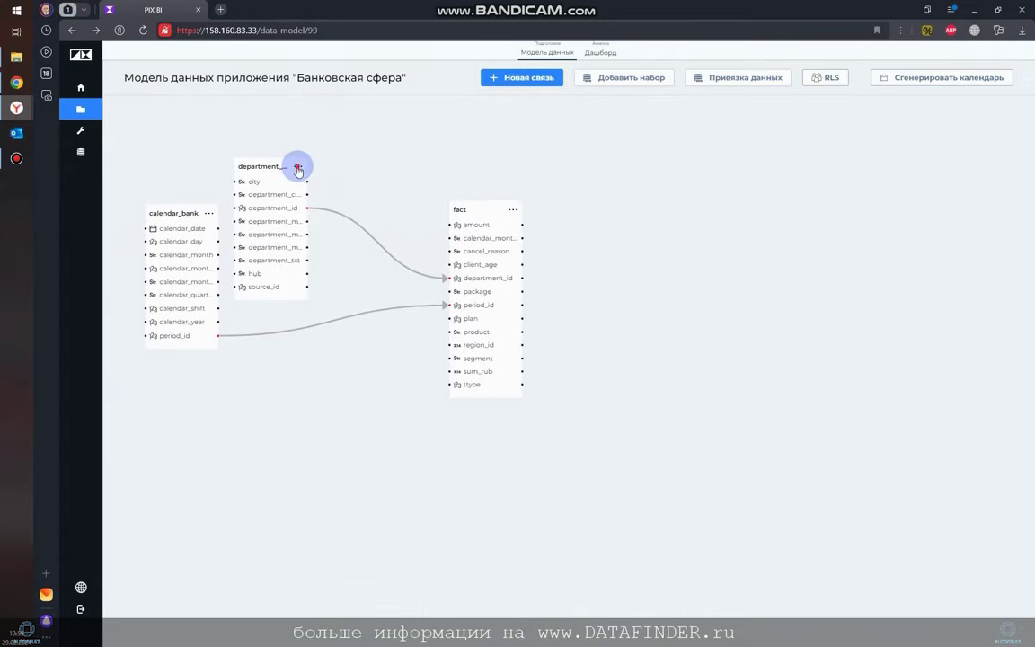
# Step: Edit department_bank, check its three transformation steps, and scroll the preview to the geo-info columns
pyautogui.click(307, 165)
pyautogui.click(308, 190)
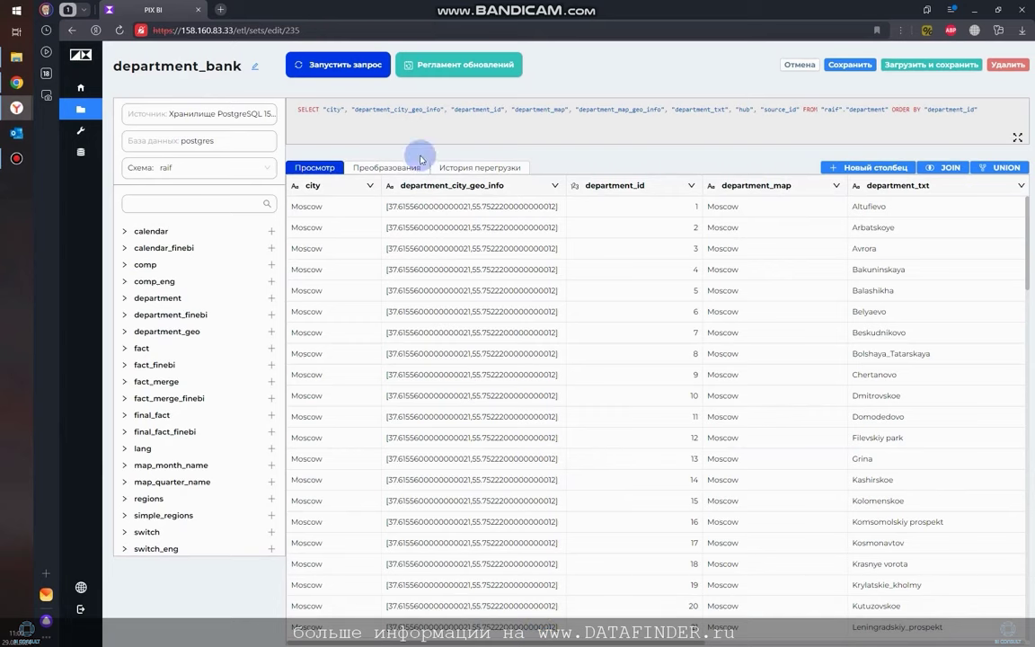
pyautogui.click(391, 166)
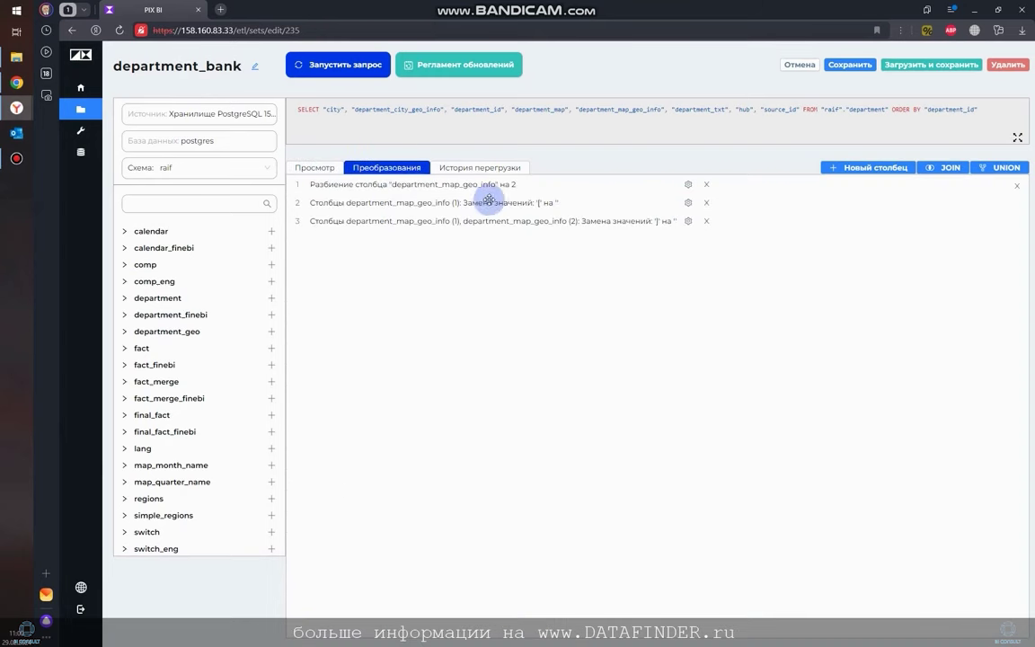
pyautogui.click(326, 171)
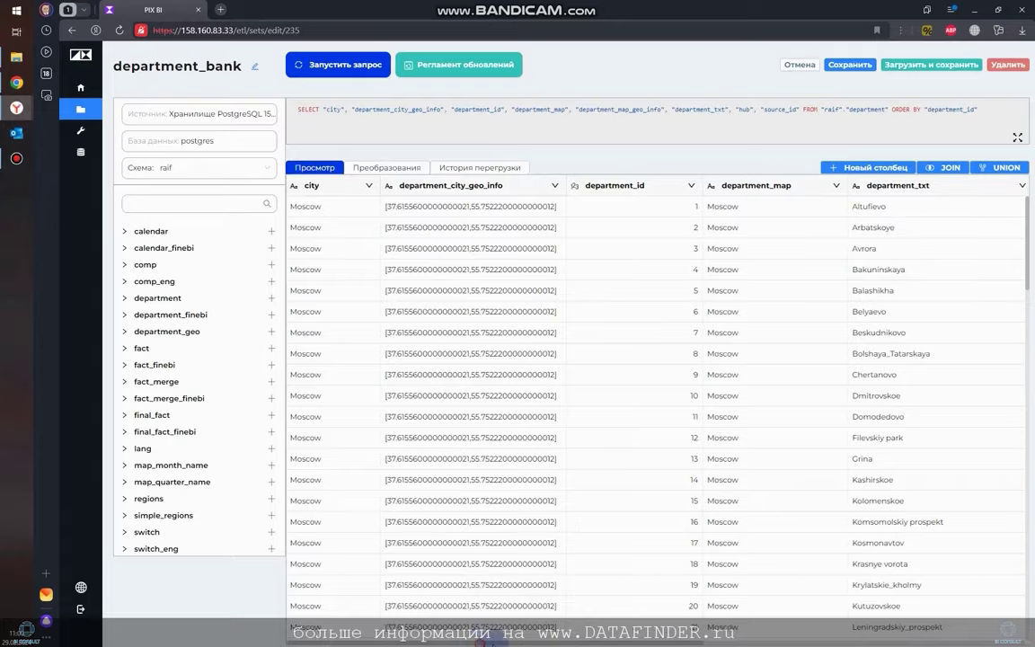
pyautogui.hscroll(5, 757, 643)
pyautogui.hscroll(3, 758, 639)
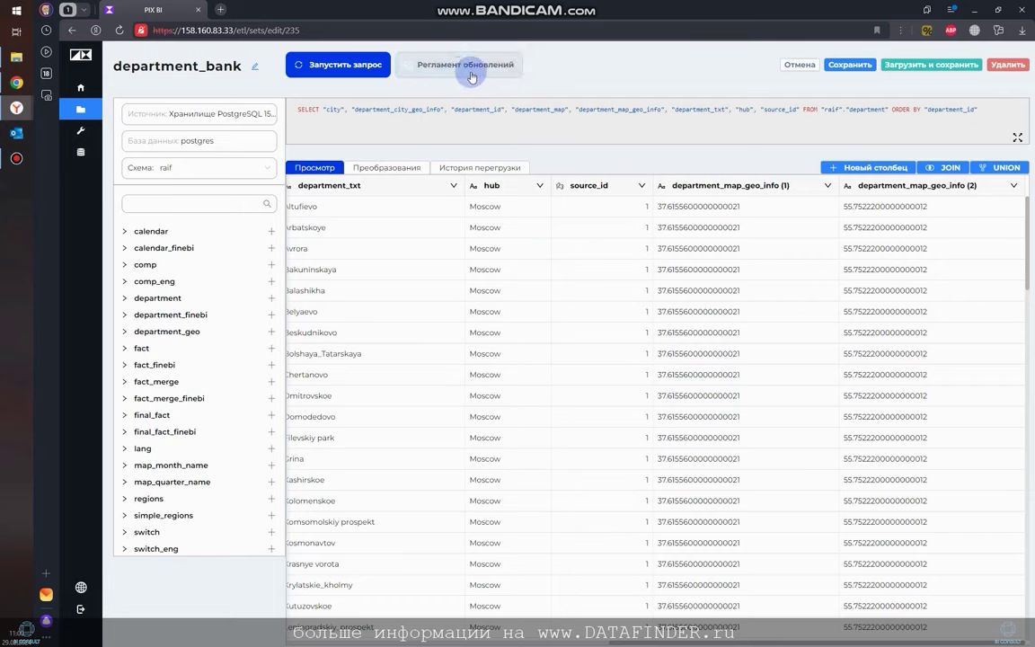
pyautogui.click(424, 69)
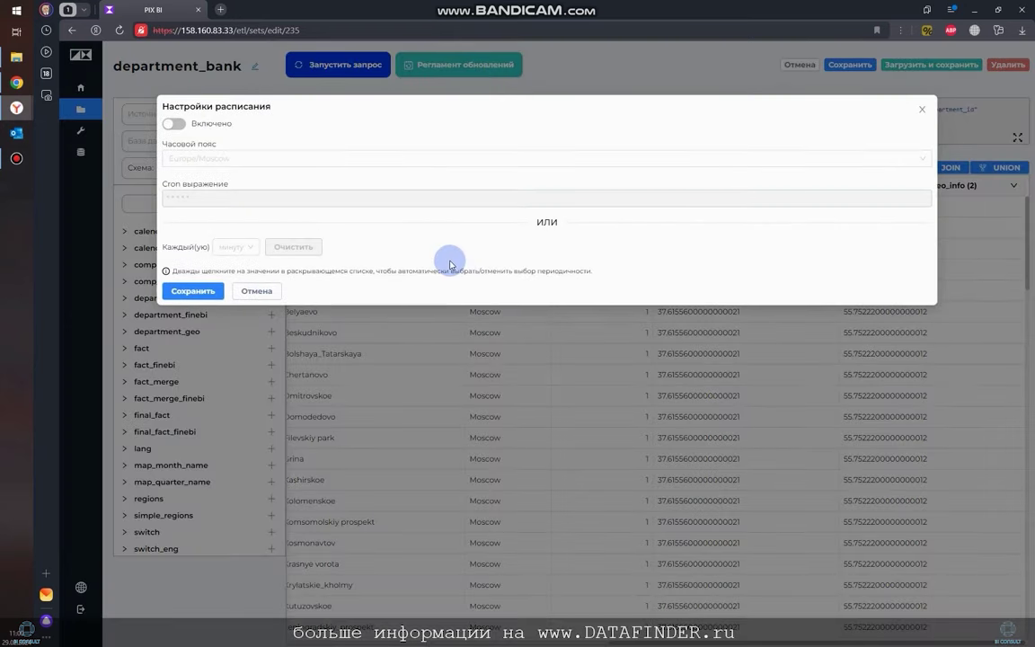
pyautogui.click(175, 124)
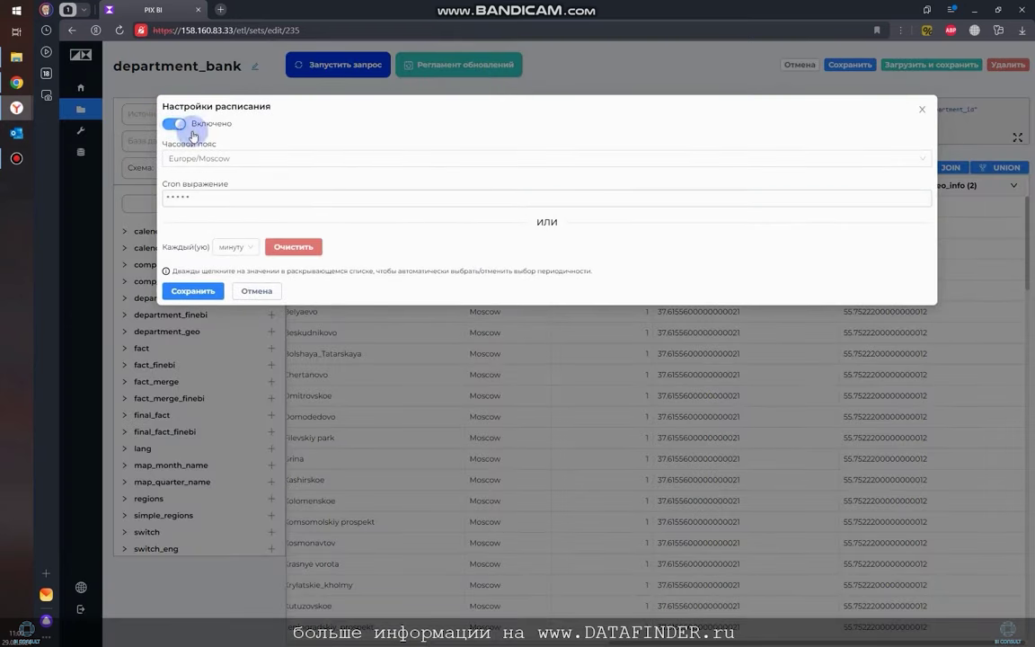
pyautogui.click(271, 159)
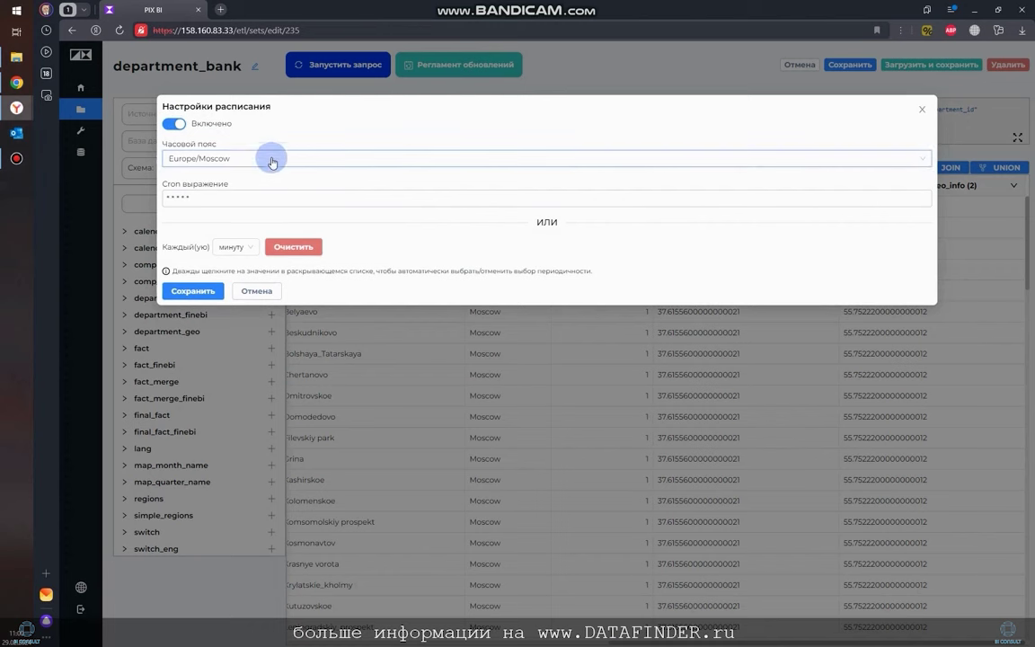
pyautogui.click(274, 141)
pyautogui.click(249, 194)
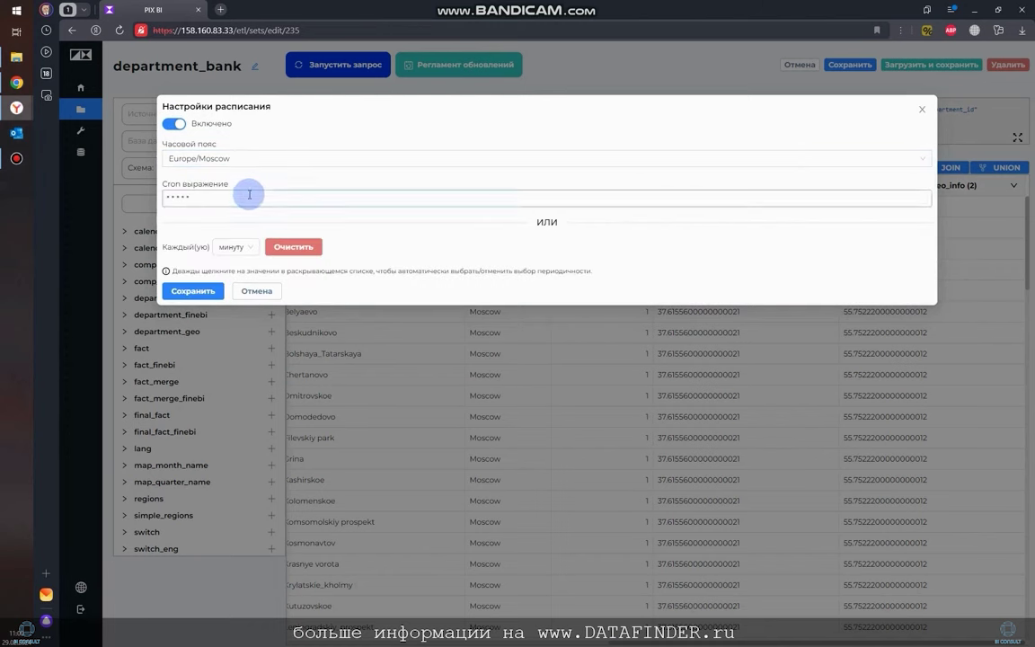
pyautogui.click(235, 246)
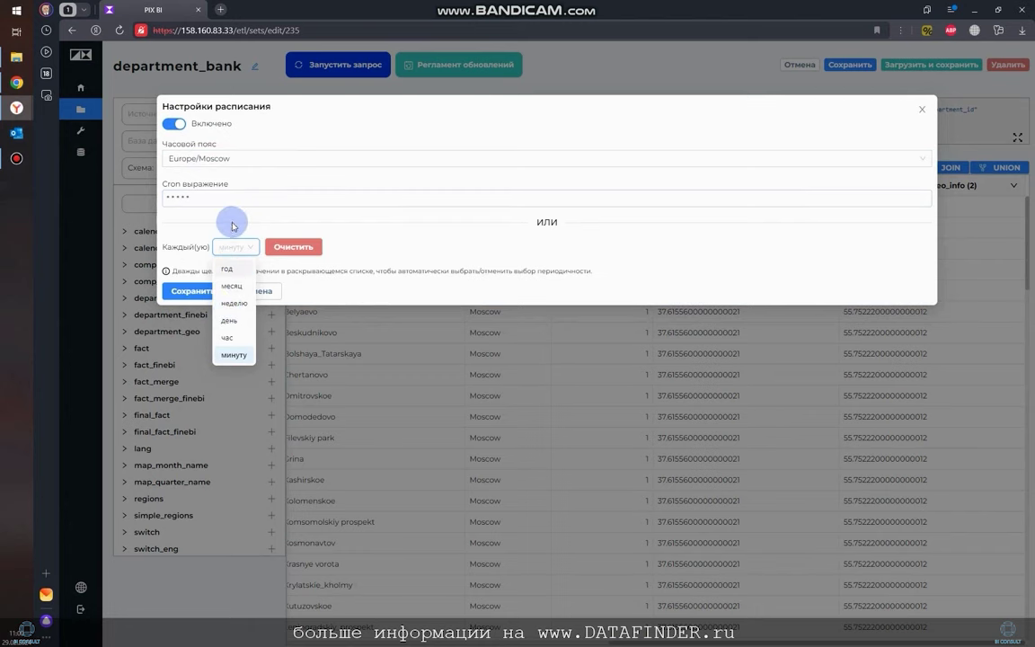
pyautogui.click(211, 200)
pyautogui.click(174, 124)
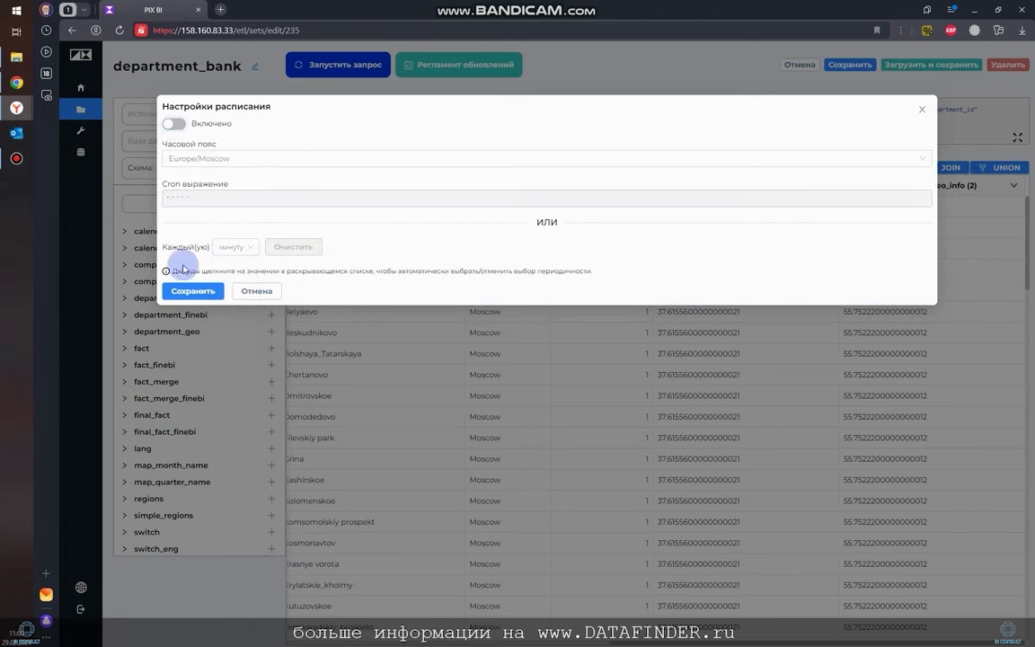
pyautogui.click(192, 291)
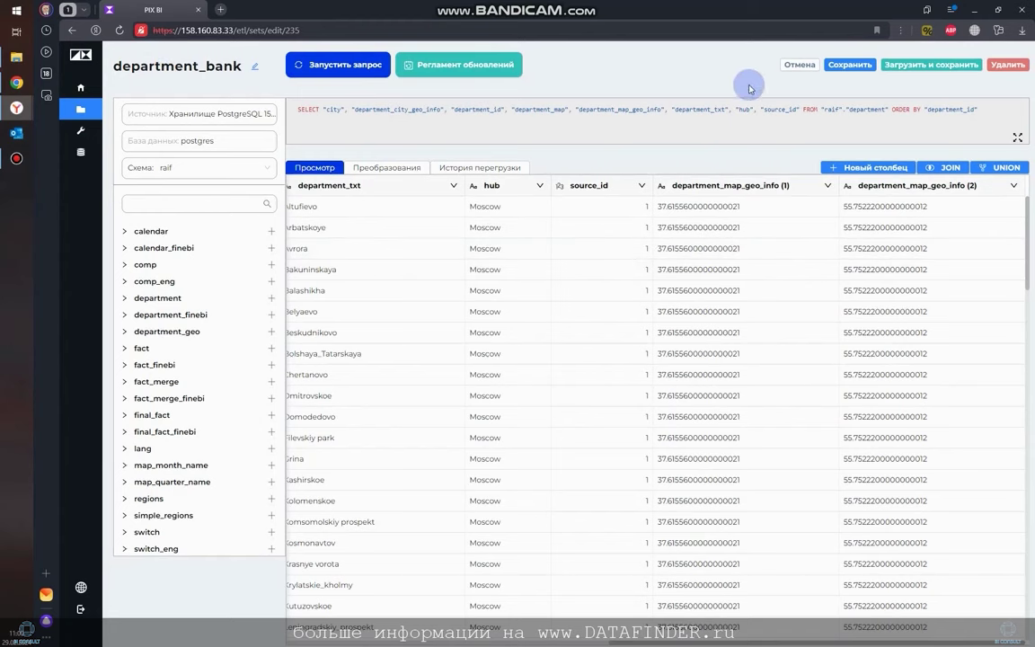
# Step: Leave the department_bank editor and switch to the Ипотека/Кредит dashboard
pyautogui.click(800, 65)
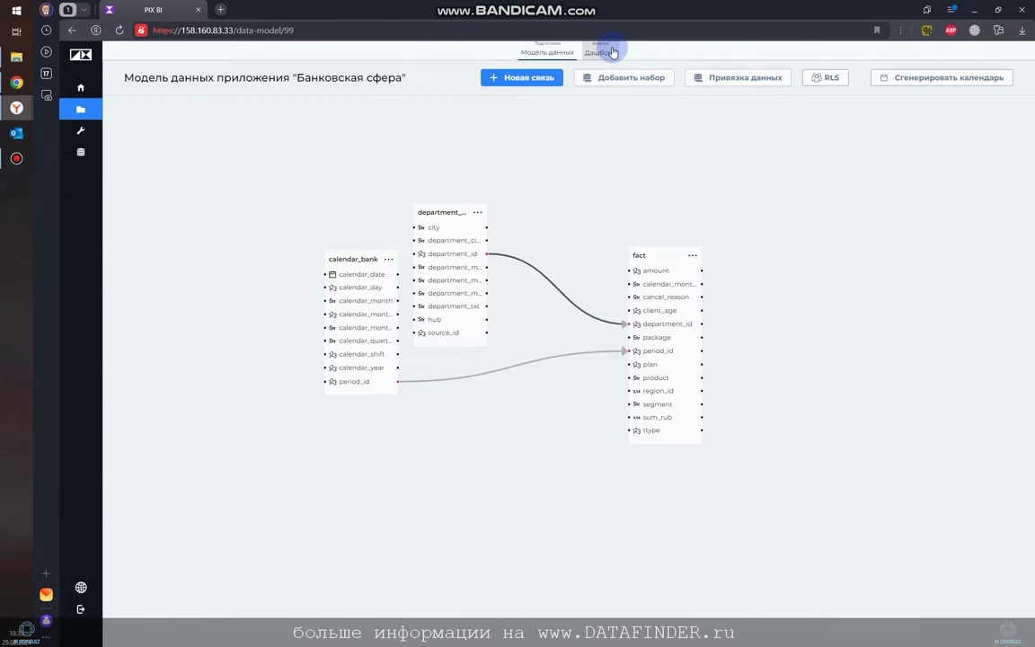
pyautogui.click(614, 51)
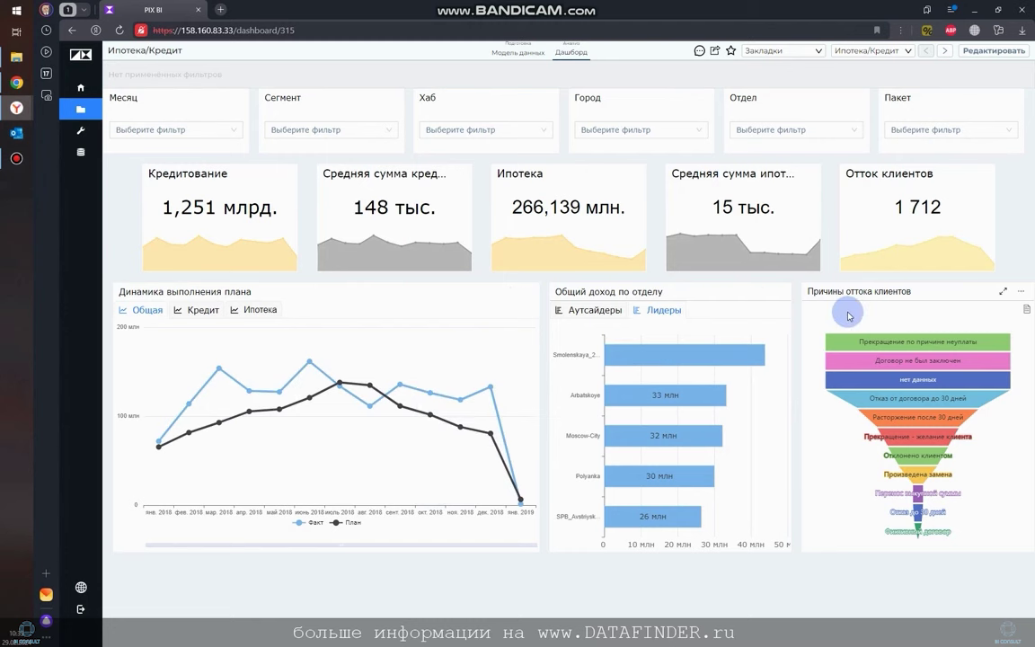
# Step: In edit mode, collapse both side panels and view the churn reasons funnel's code
pyautogui.click(961, 57)
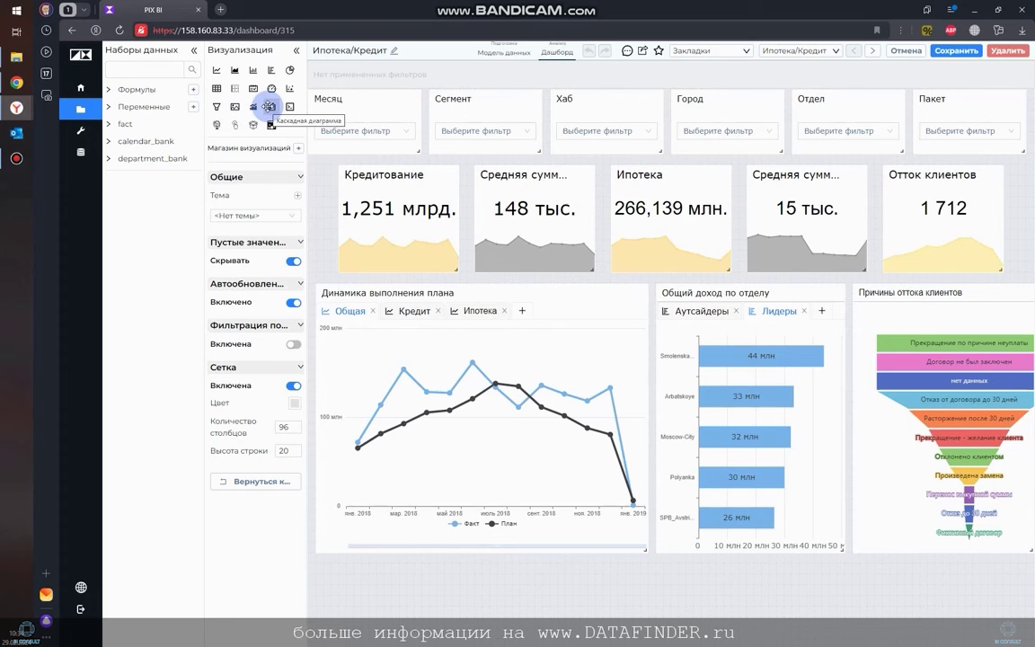
pyautogui.moveTo(268, 106)
pyautogui.mouseDown()
pyautogui.moveTo(293, 104)
pyautogui.moveTo(217, 122)
pyautogui.mouseUp()
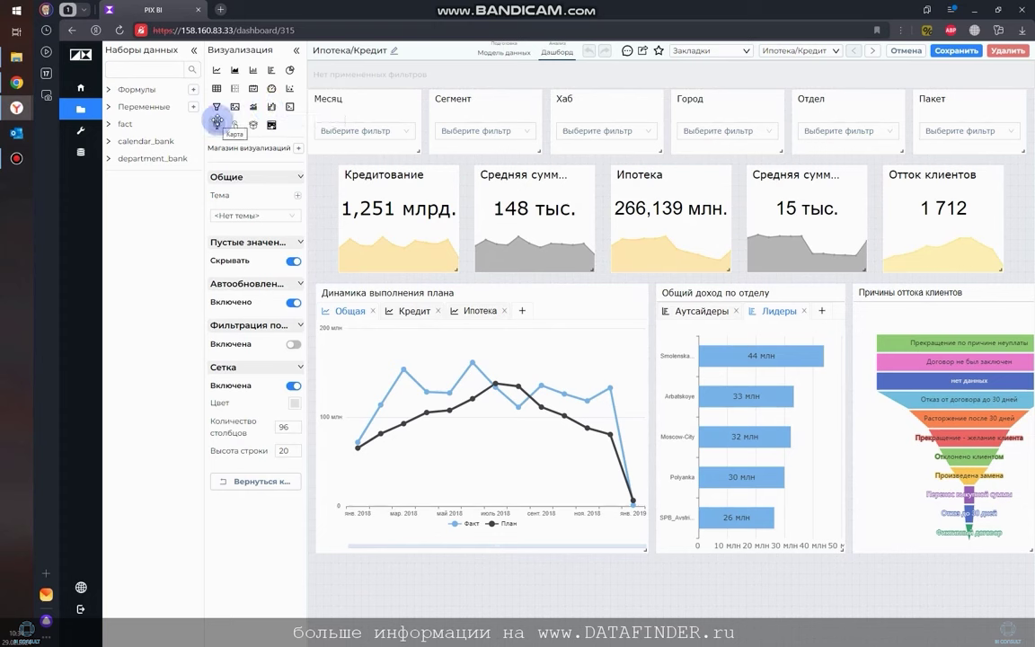
pyautogui.moveTo(236, 126); pyautogui.dragTo(270, 125)
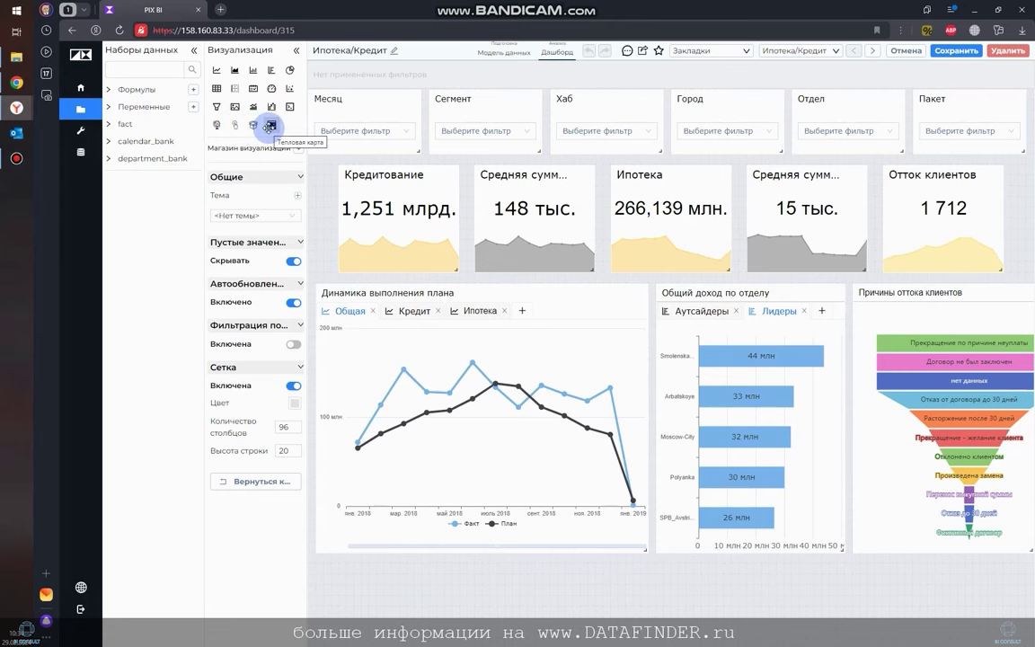
pyautogui.click(294, 52)
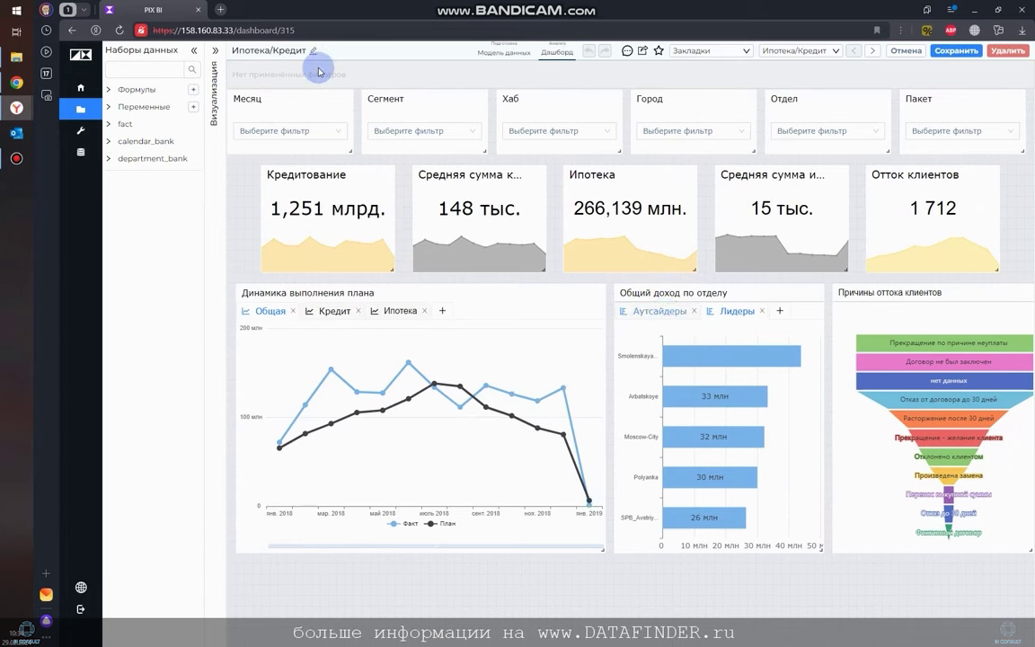
pyautogui.click(193, 50)
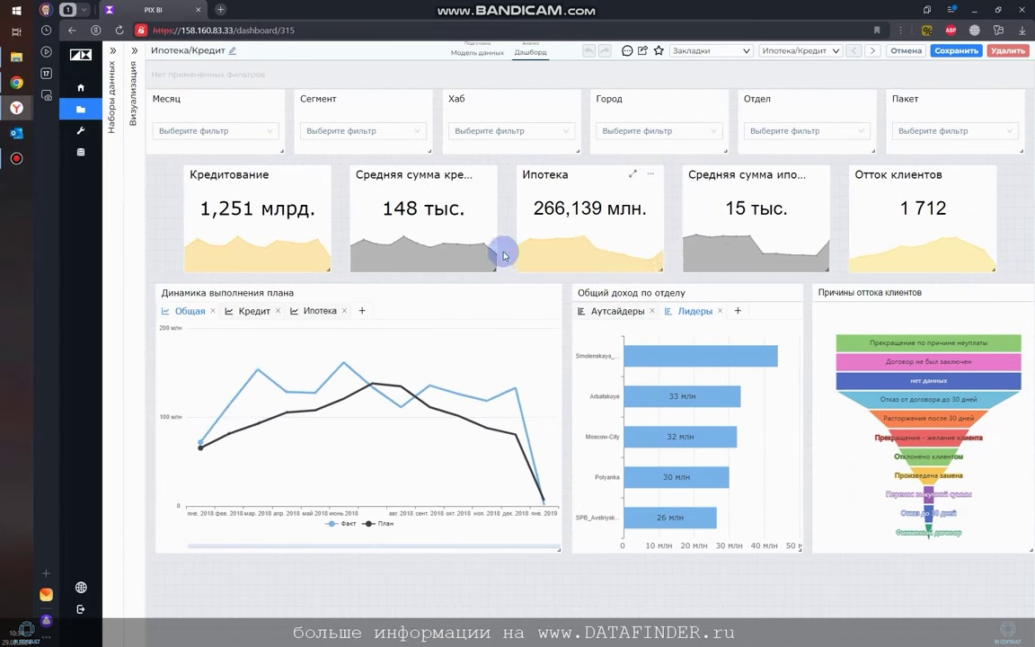
pyautogui.click(860, 292)
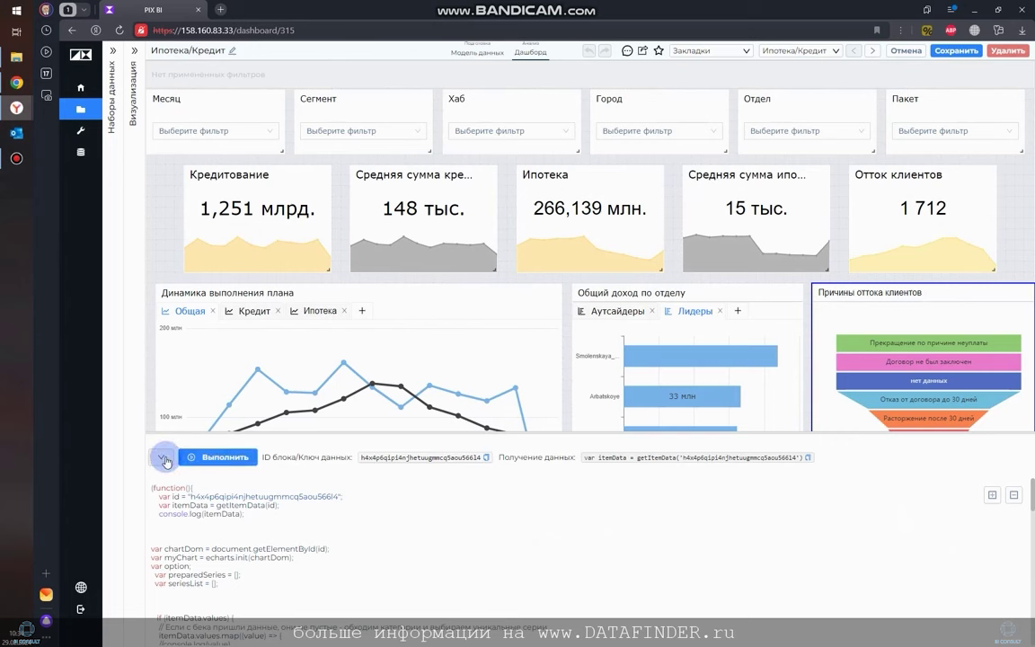
pyautogui.click(163, 458)
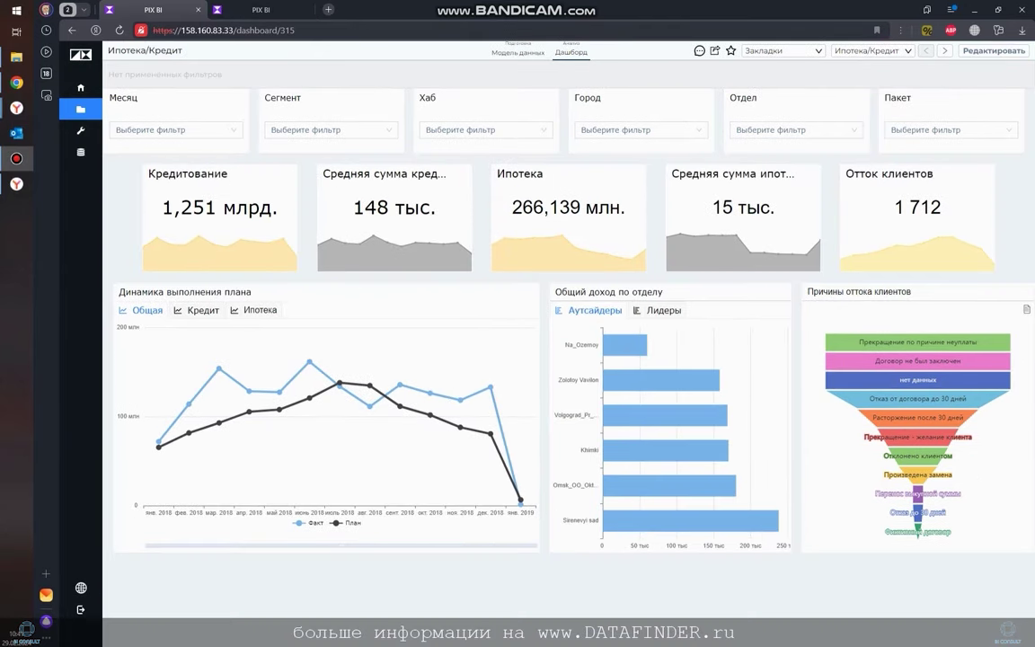
pyautogui.moveTo(951, 121)
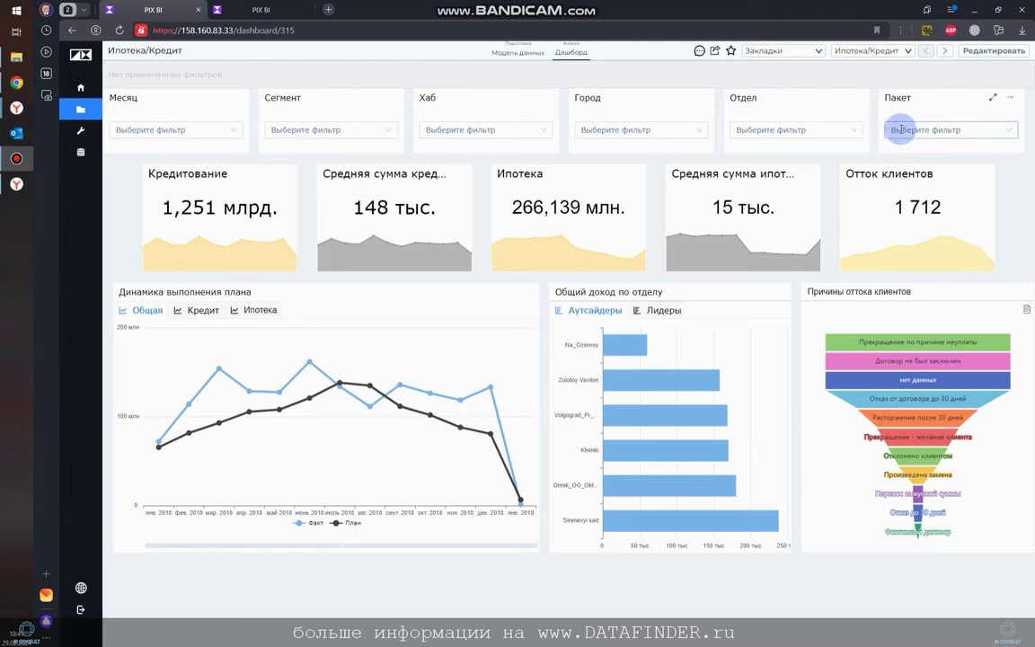
# Step: Filter the package to BUSINESS and ECONOM 1, then go to the Детализация dashboard
pyautogui.click(898, 129)
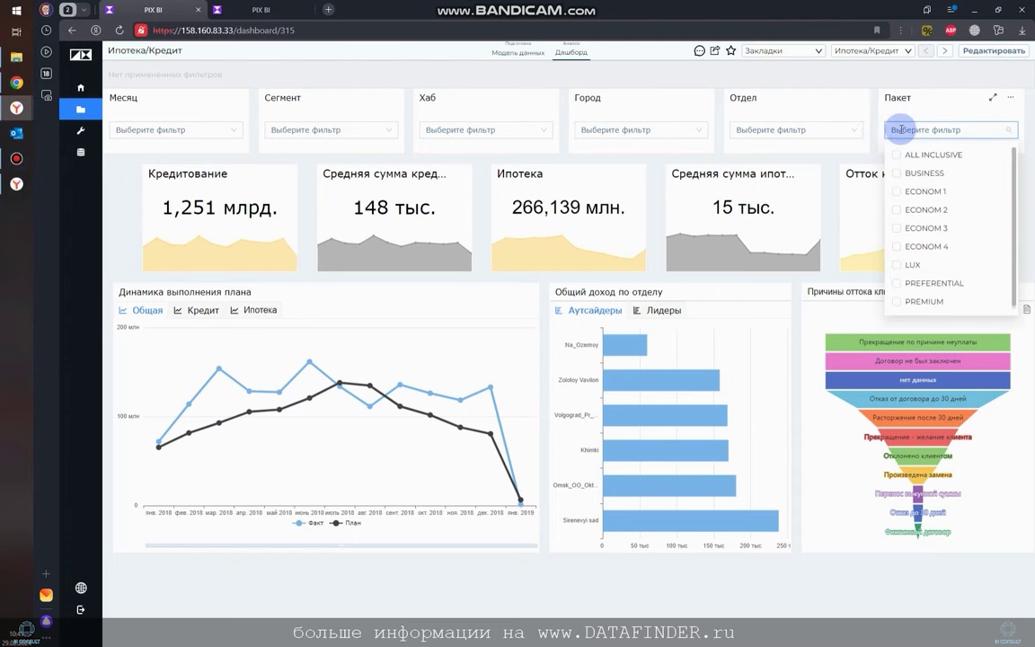
pyautogui.click(909, 172)
pyautogui.click(912, 191)
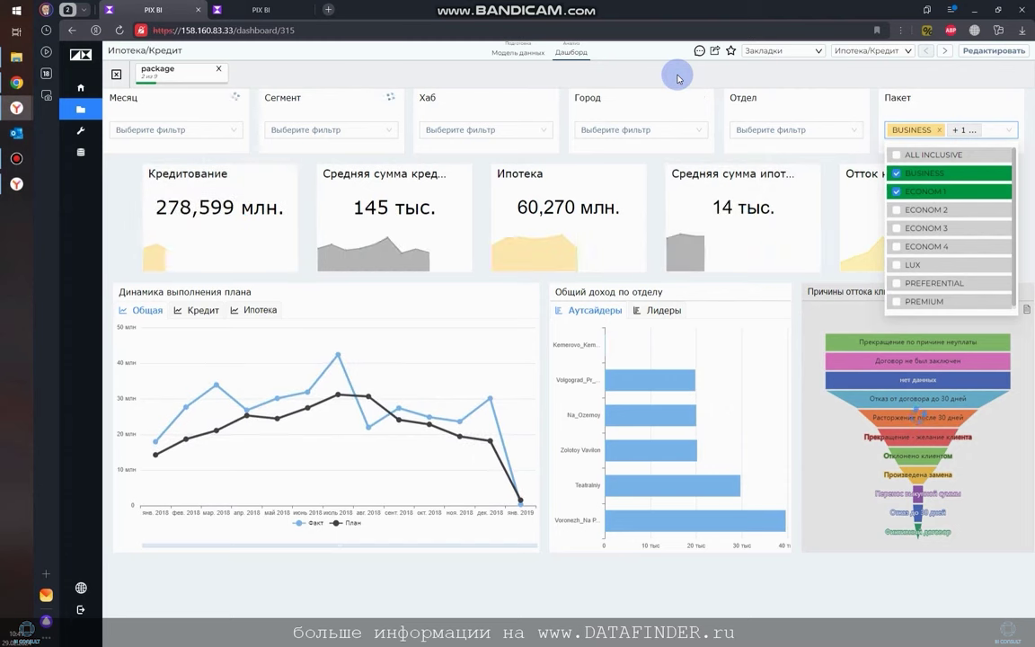
pyautogui.click(678, 78)
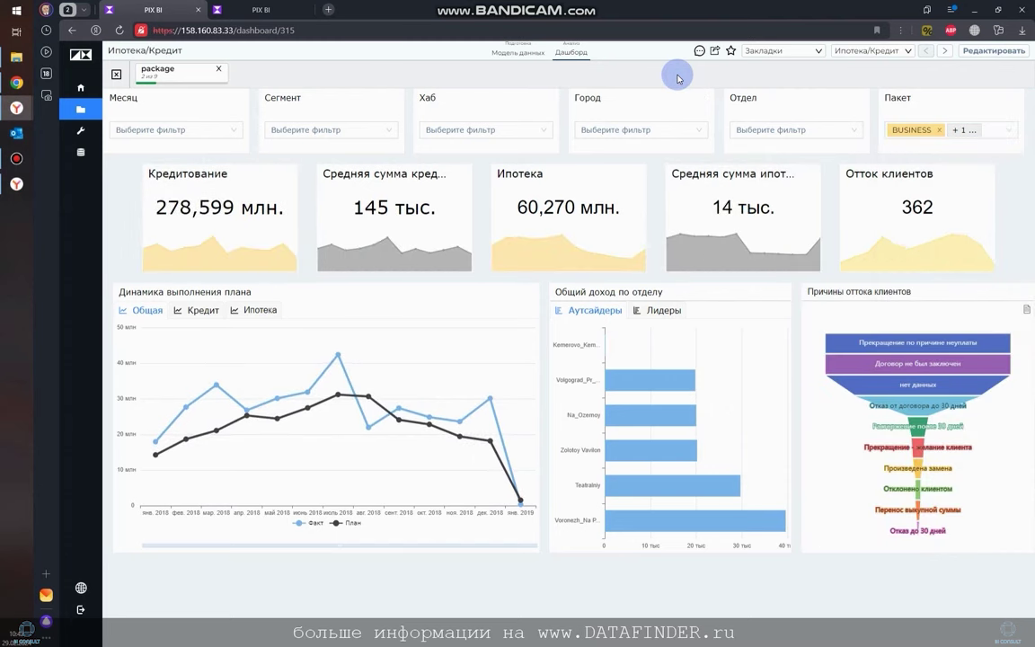
pyautogui.click(946, 51)
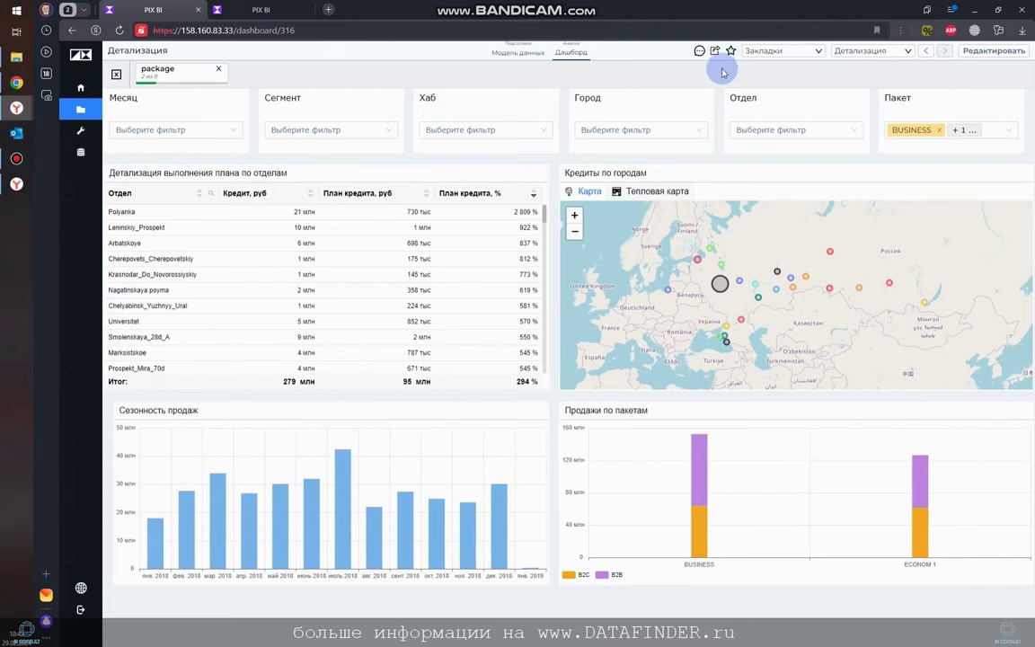
# Step: Create a new bookmark named 'Тест' from the Закладки panel, then close the panel
pyautogui.click(803, 56)
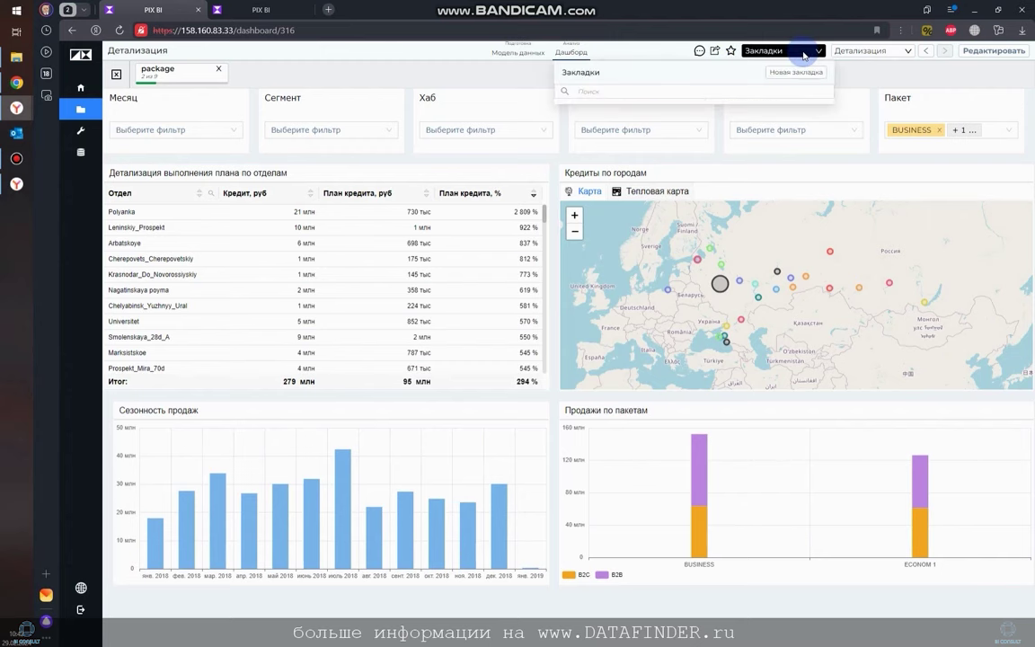
pyautogui.click(797, 72)
pyautogui.click(517, 157)
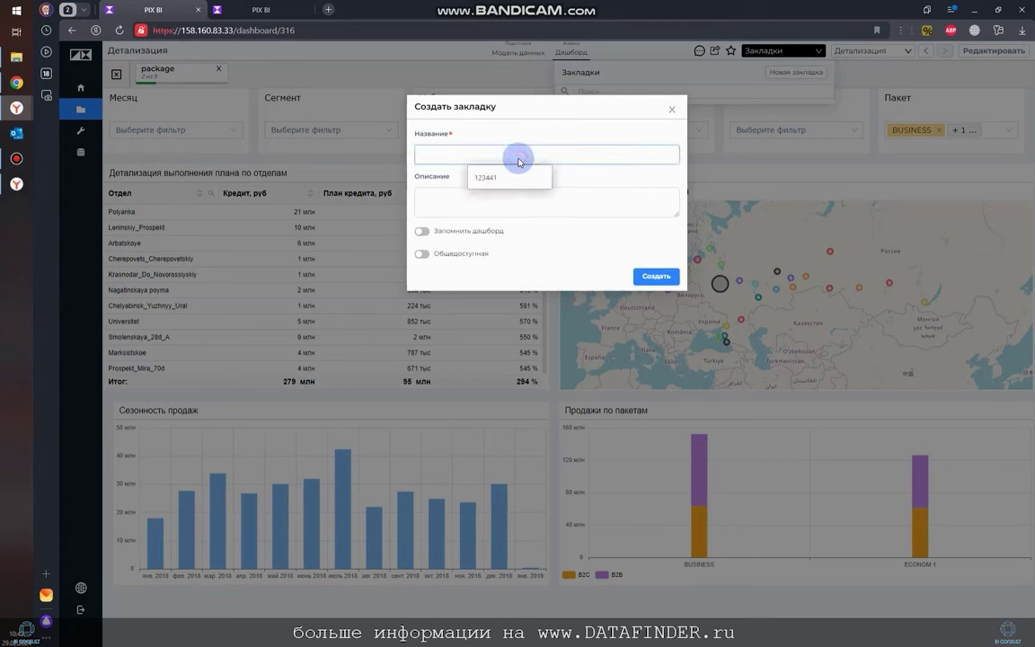
pyautogui.write('1')
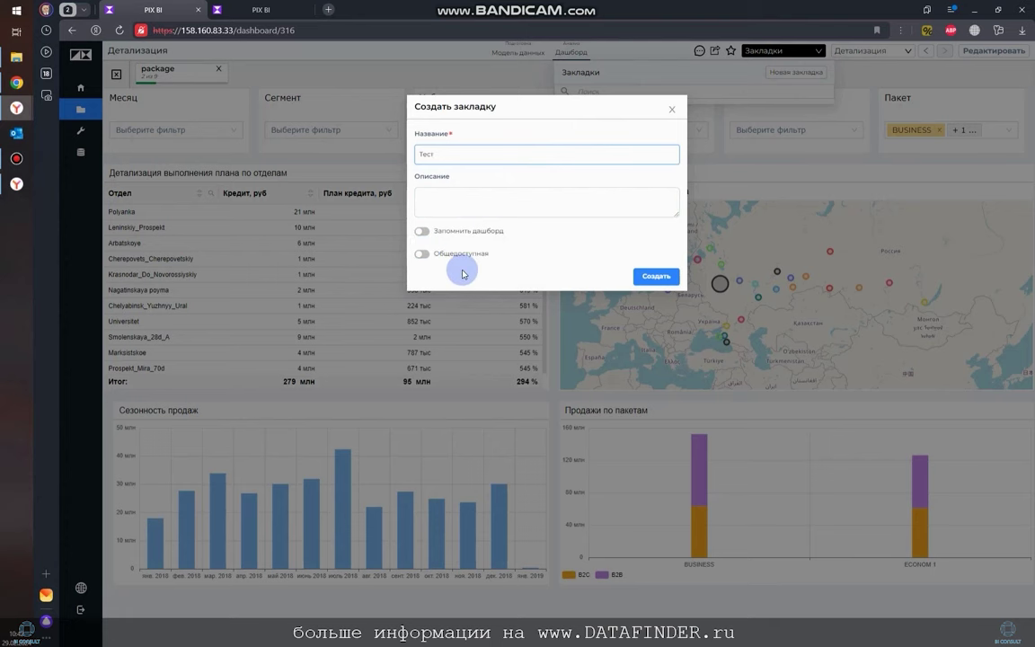
pyautogui.click(643, 276)
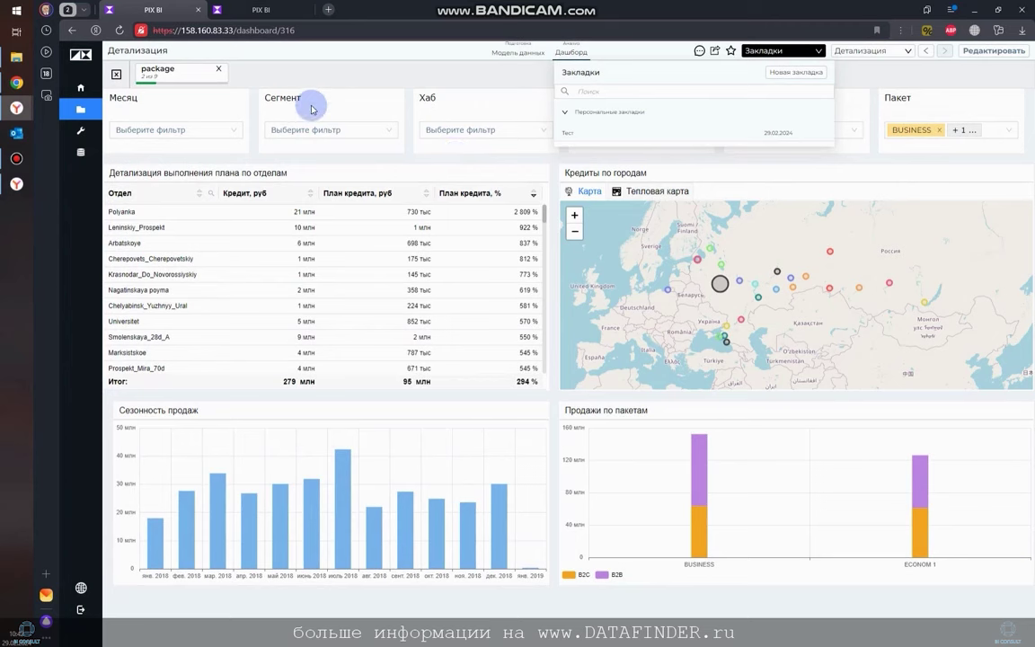
pyautogui.click(277, 75)
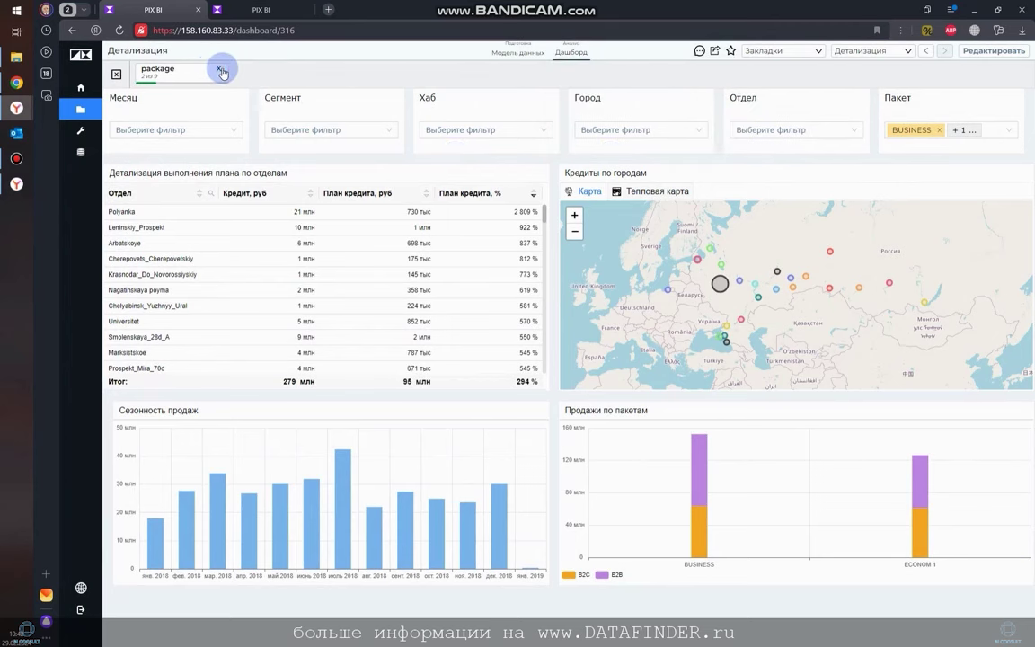
# Step: Remove the package filter, reload the page, and restore the filter via the Тест bookmark
pyautogui.click(218, 68)
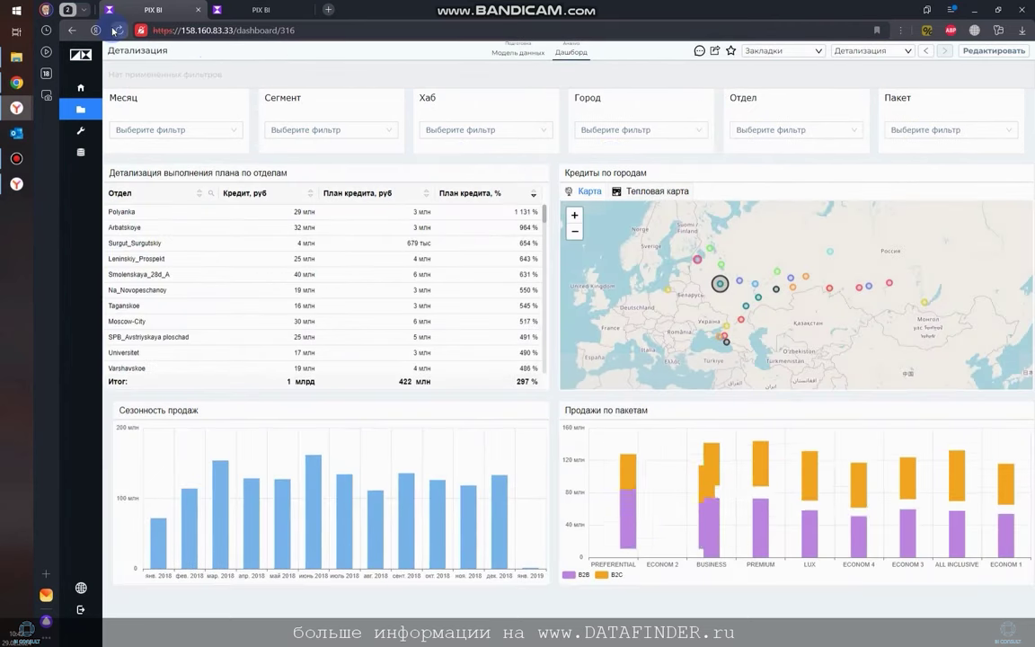
pyautogui.click(114, 31)
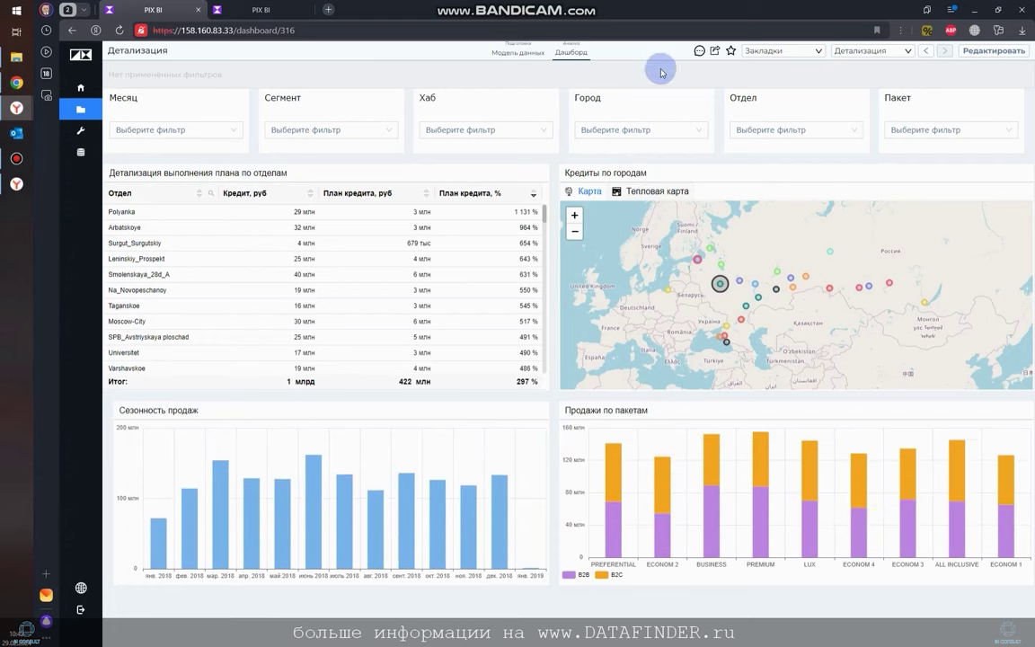
pyautogui.click(774, 51)
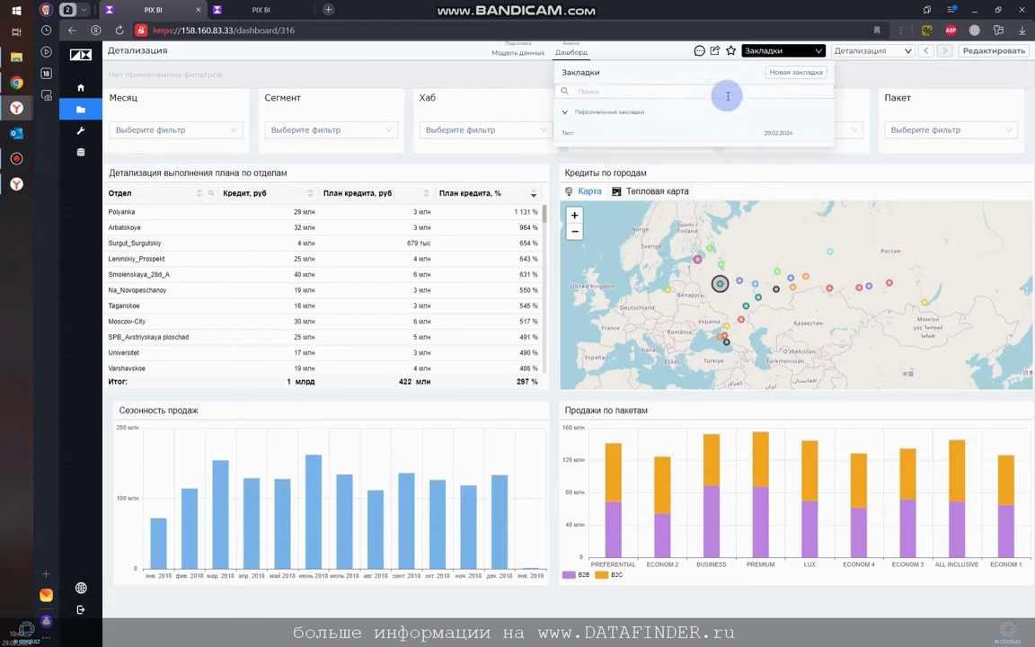
pyautogui.click(661, 132)
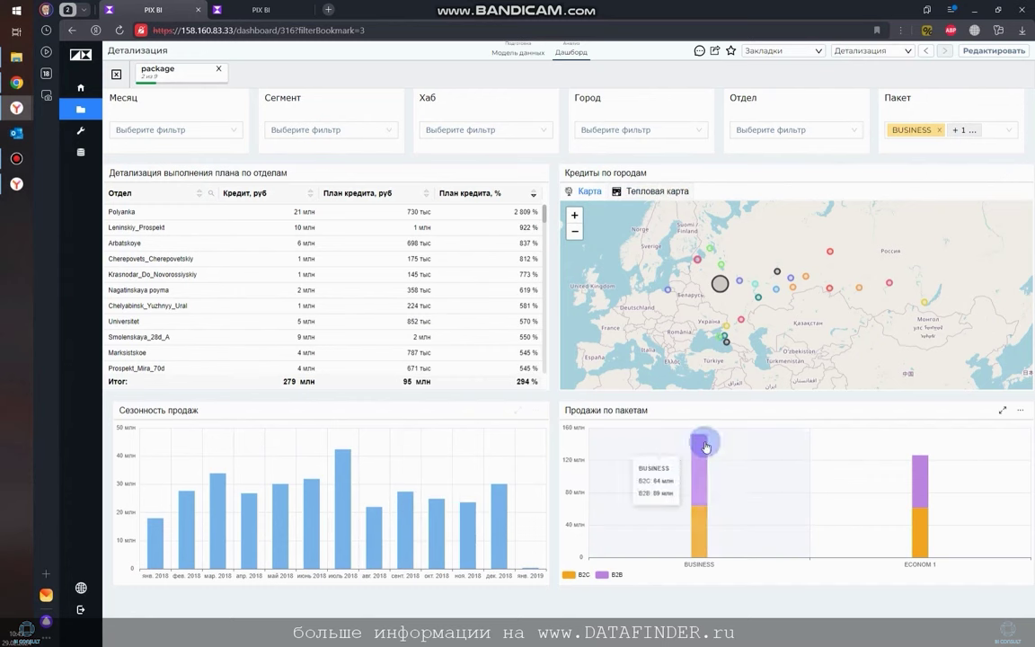
# Step: Clear the package filter, filter Детализация to Polyanka, and briefly expand the Сезонность продаж chart
pyautogui.click(217, 70)
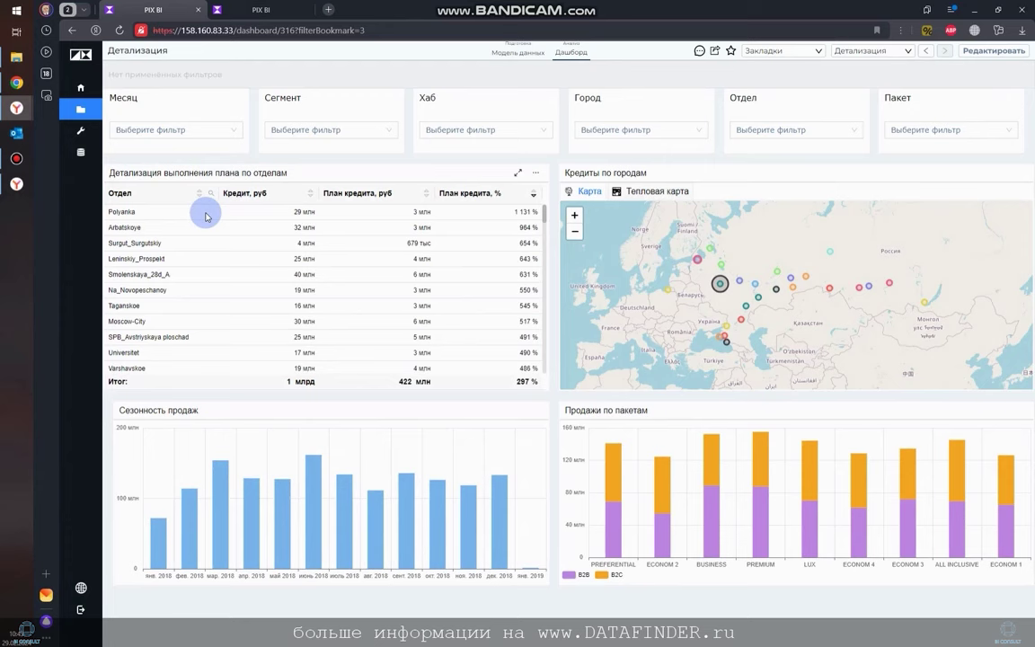
pyautogui.click(206, 213)
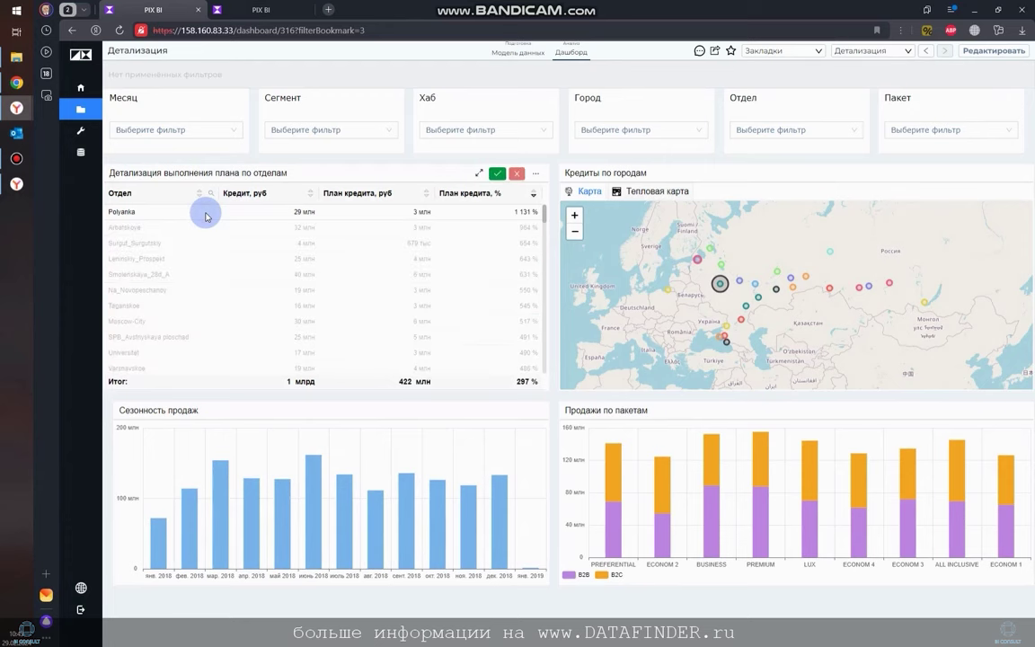
pyautogui.click(497, 174)
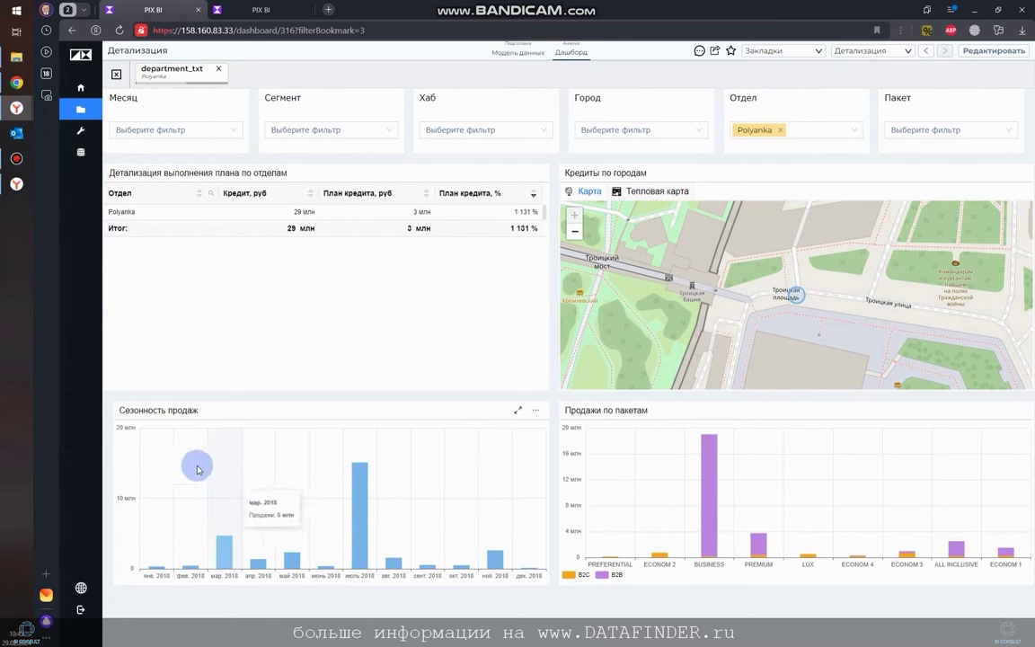
pyautogui.click(516, 409)
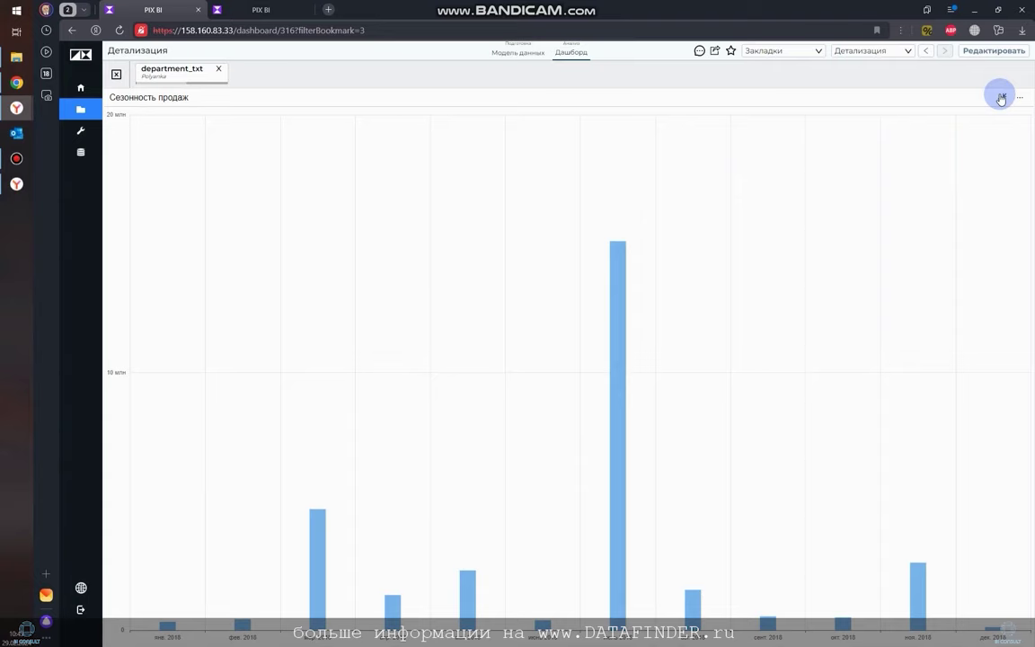
pyautogui.click(1001, 97)
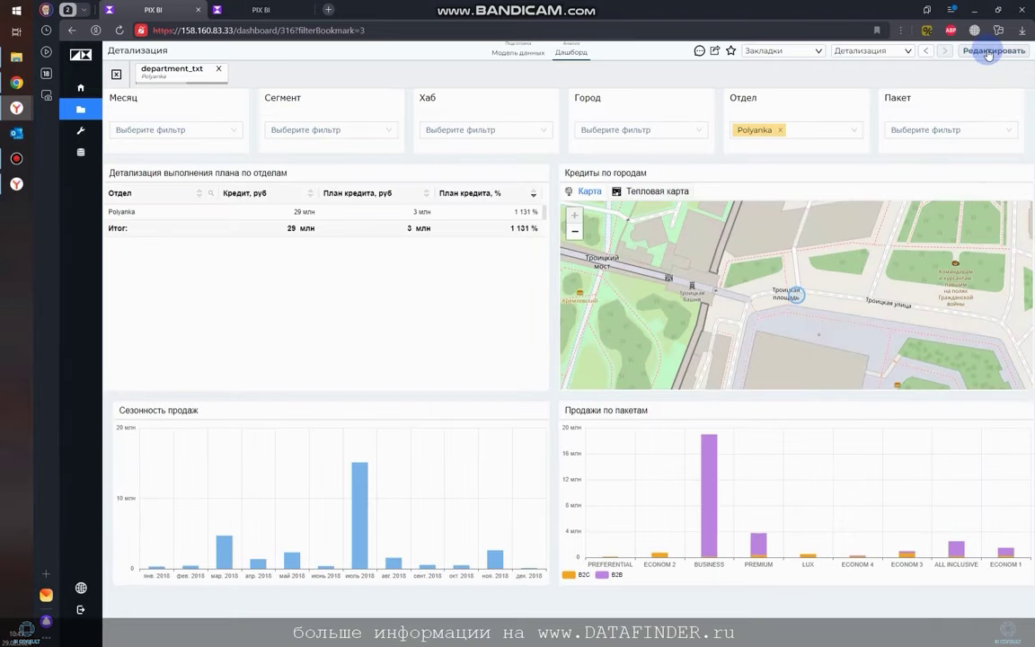
# Step: In edit mode, unlink the plan table's План кредита, руб measure from the shared measure
pyautogui.click(988, 51)
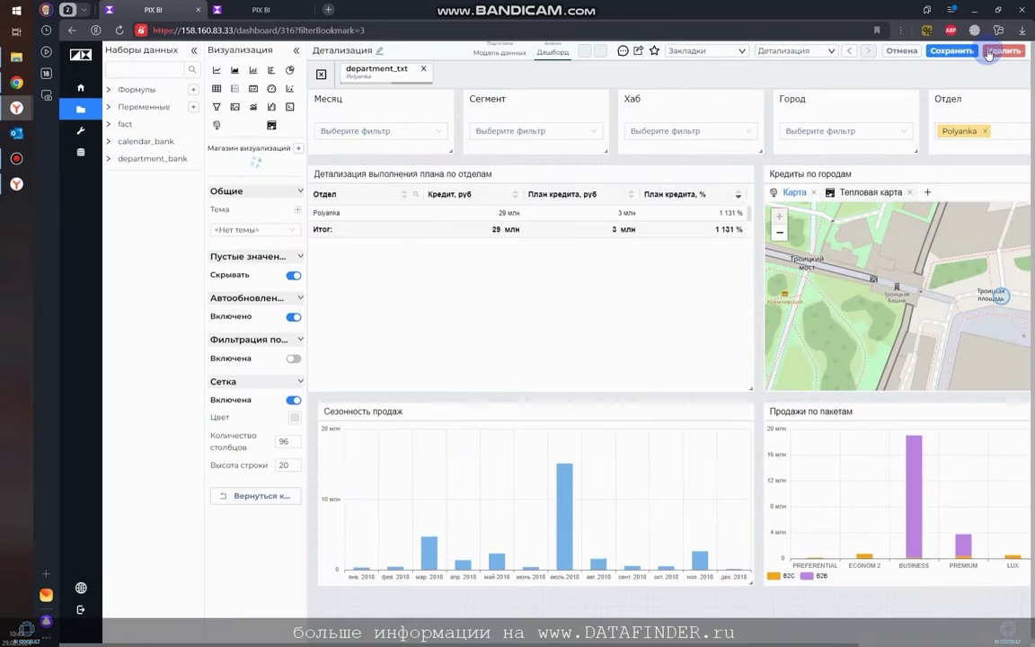
pyautogui.click(430, 172)
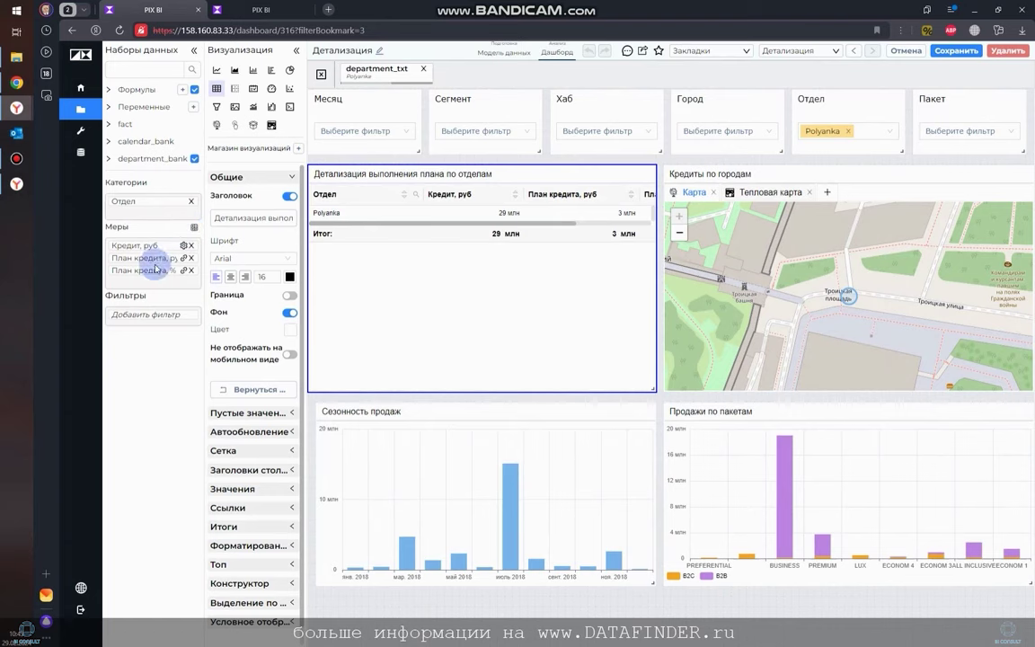
pyautogui.click(184, 258)
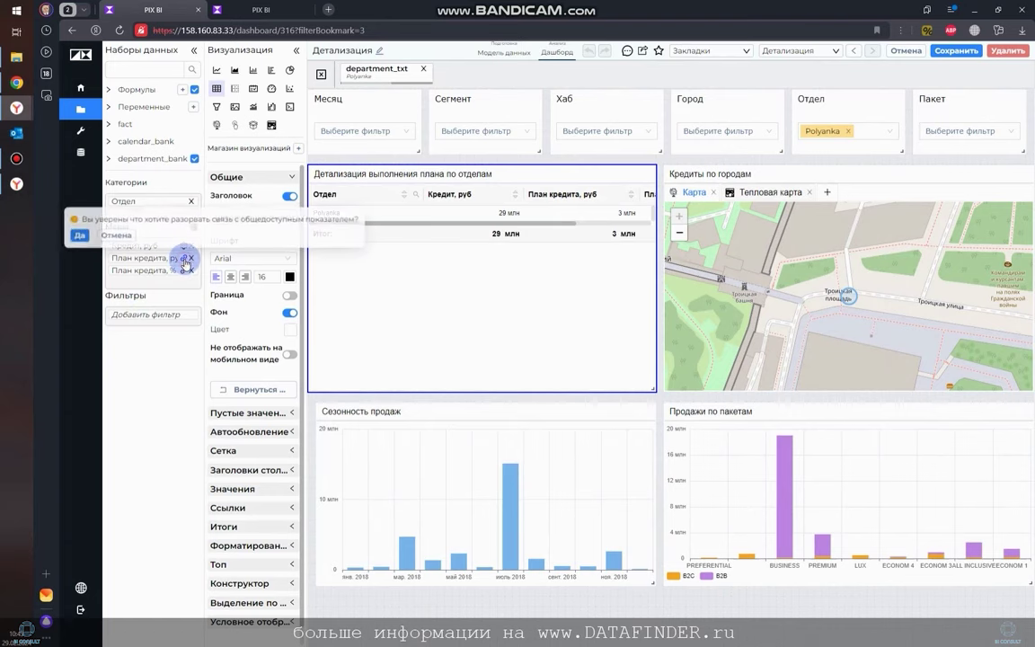
pyautogui.click(79, 235)
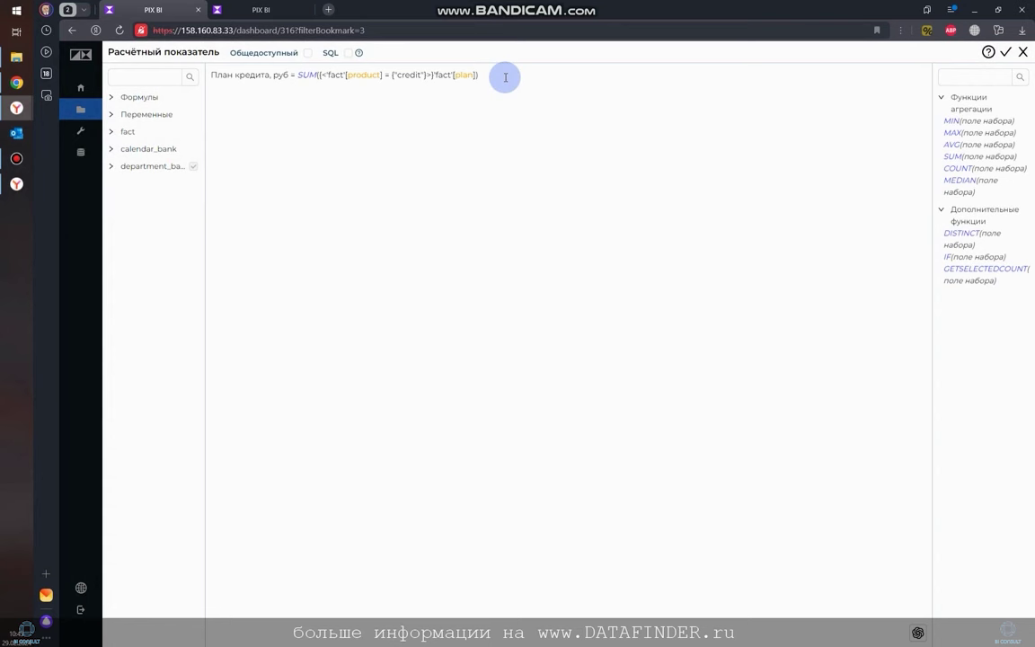
# Step: Keep the formula SUM({<'fact'[product] = {"credit"}>}'fact'[plan]) unchanged and close the Расчётный показатель editor
pyautogui.moveTo(503, 74); pyautogui.dragTo(213, 71)
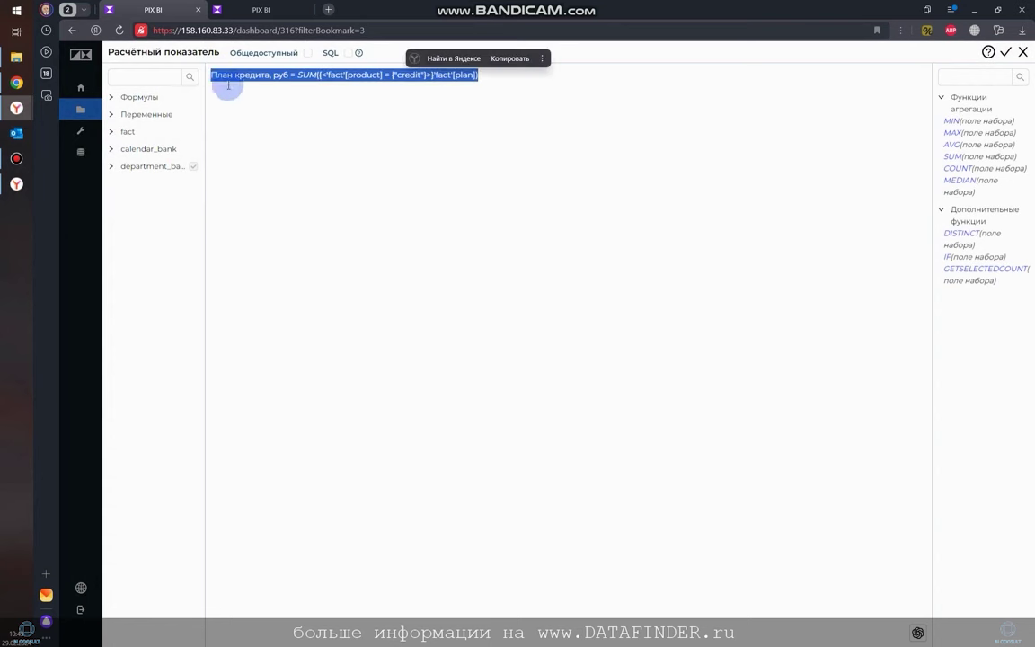
pyautogui.click(272, 113)
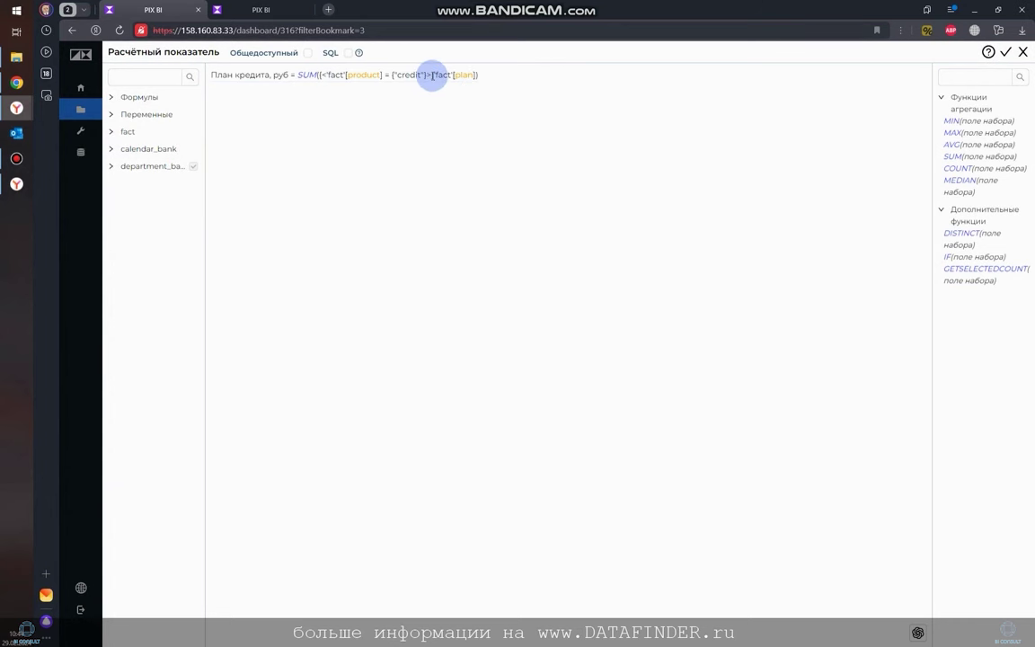
pyautogui.click(1005, 53)
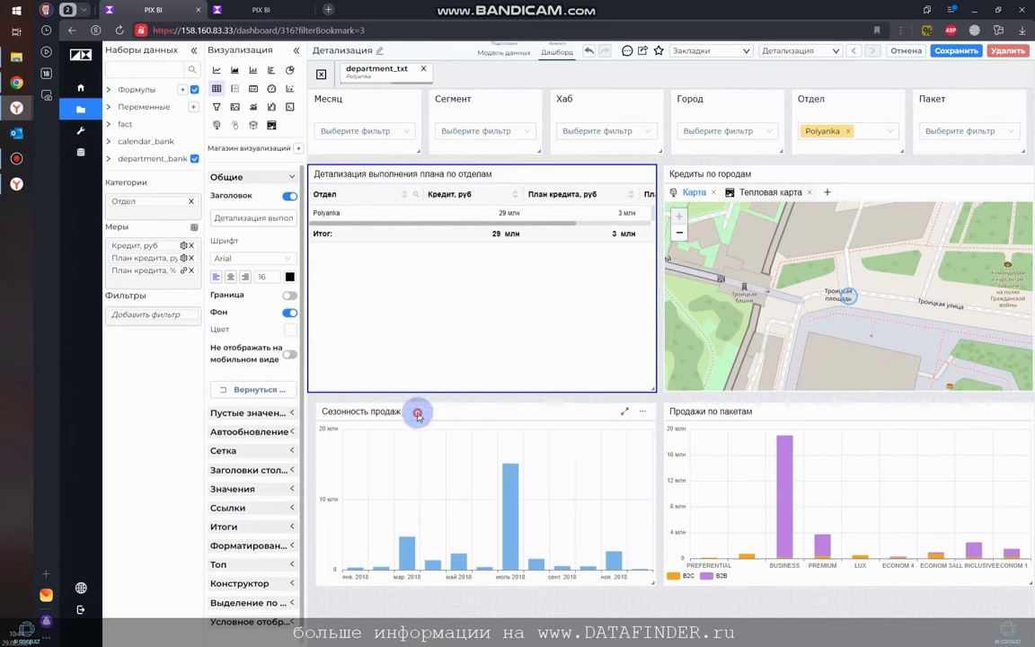
# Step: Save the dashboard edits and exit edit mode, showing Polyanka's Кредит 29 млн against План кредита 3 млн
pyautogui.click(417, 411)
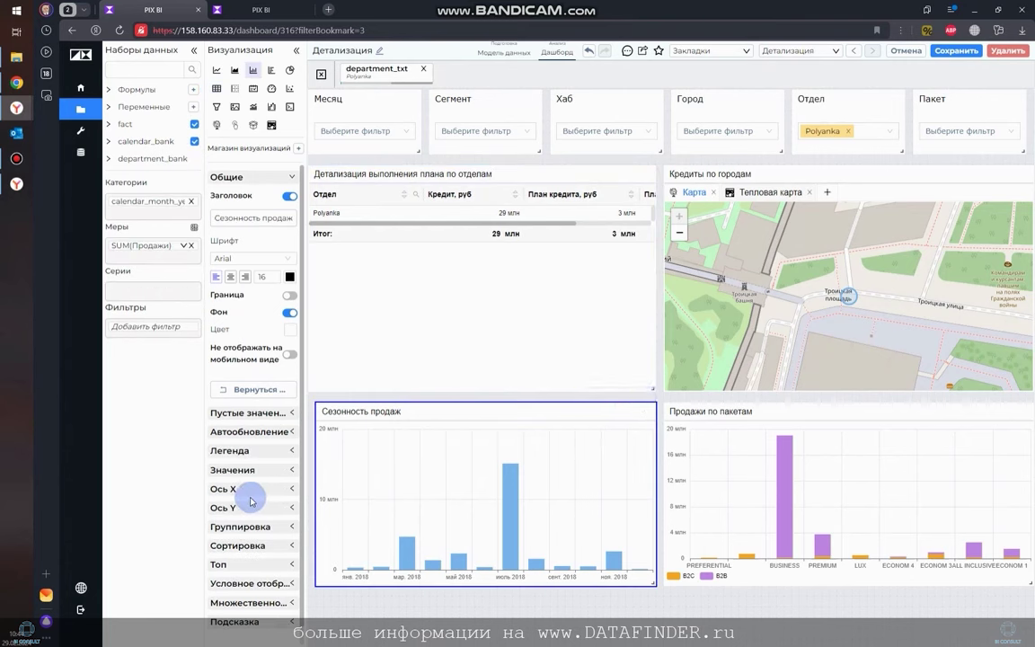
pyautogui.click(951, 51)
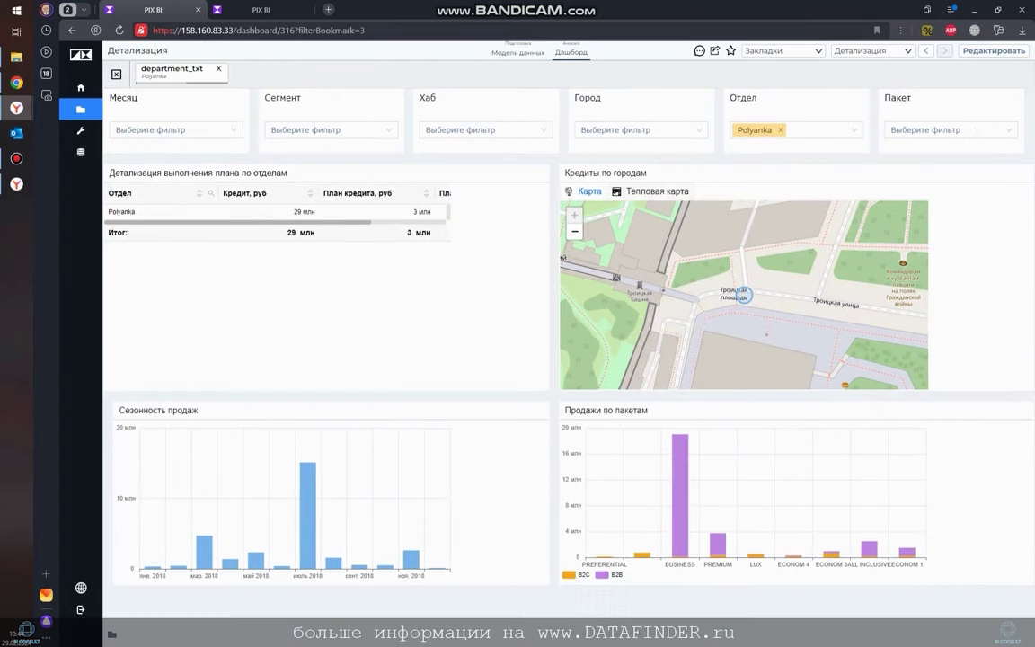